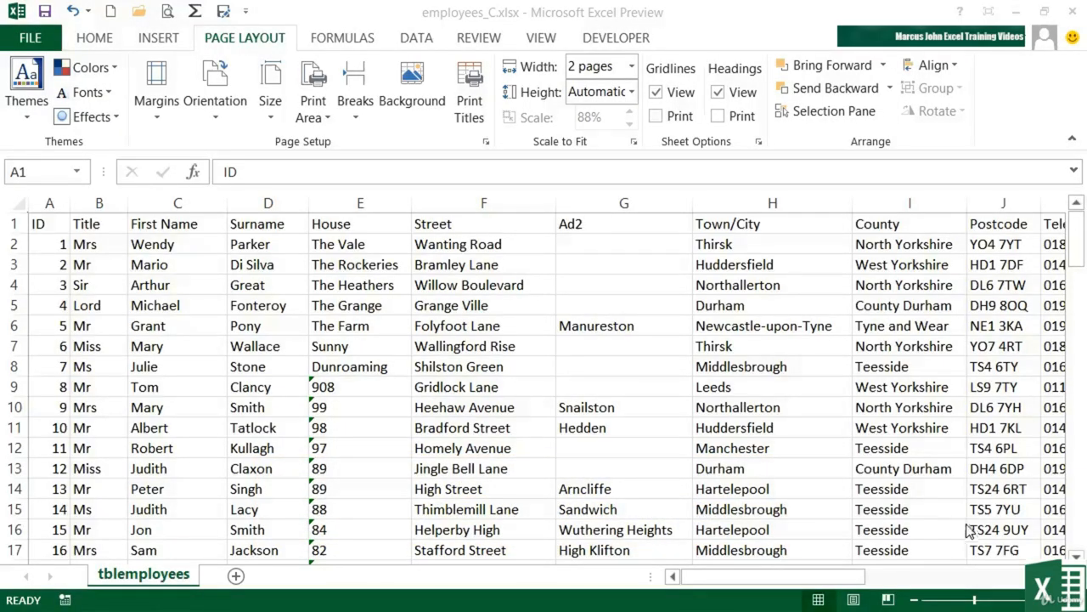
Print-preview the employee sheet and scroll through the printed pages.
click(169, 12)
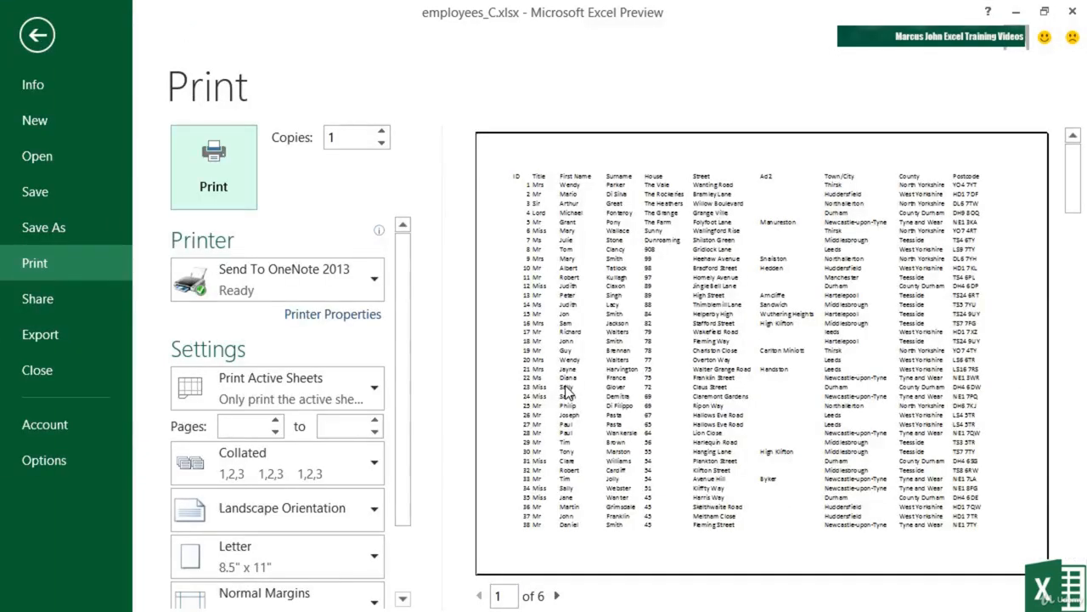
scroll(567, 392, down, 1)
scroll(568, 392, down, 2)
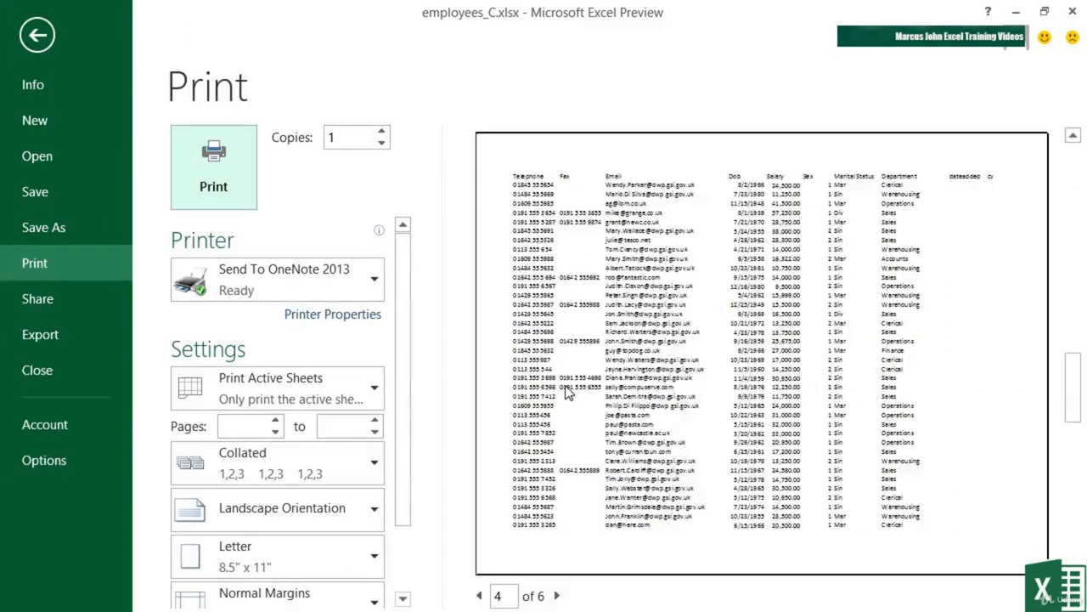
scroll(568, 393, up, 1)
scroll(568, 393, up, 1)
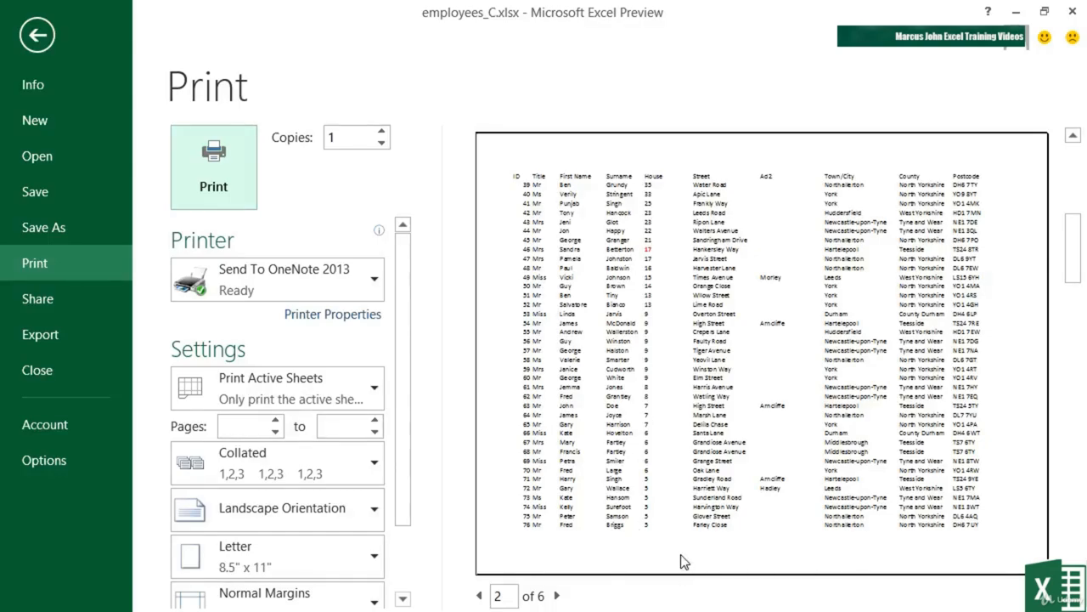
Back on the sheet, bring up Page Setup at its Header/Footer settings.
click(35, 37)
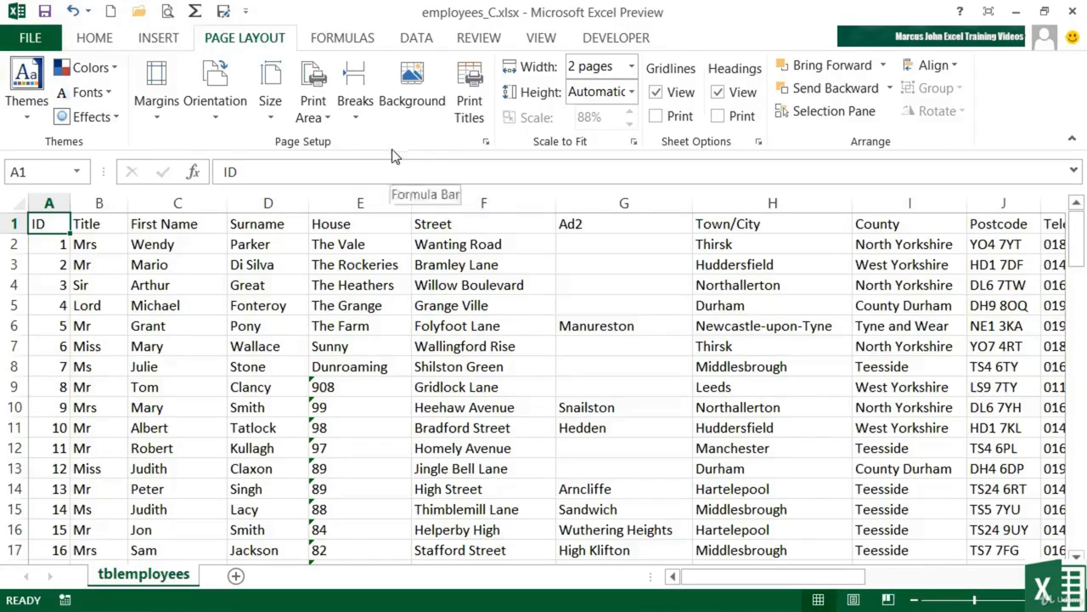
click(486, 143)
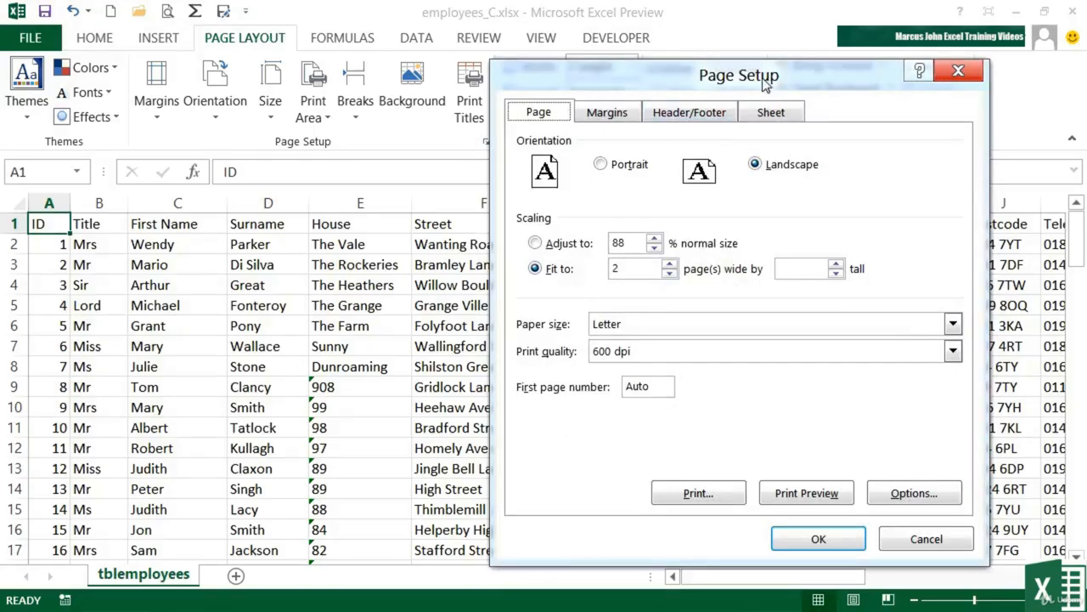
click(691, 113)
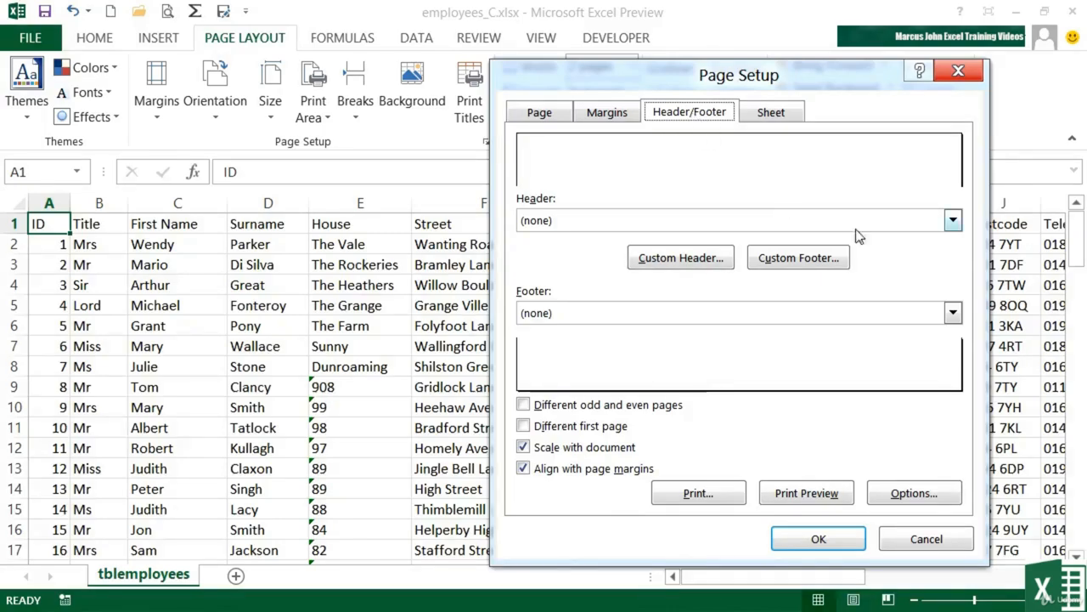
Browse the preset header and footer lists, leaving both at (none).
click(952, 221)
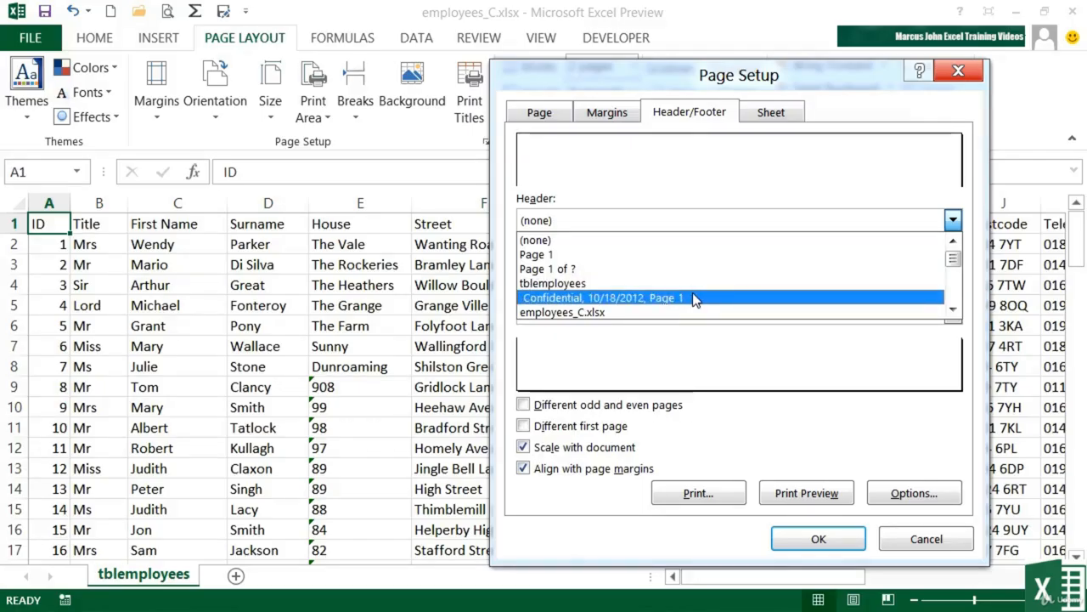
click(953, 309)
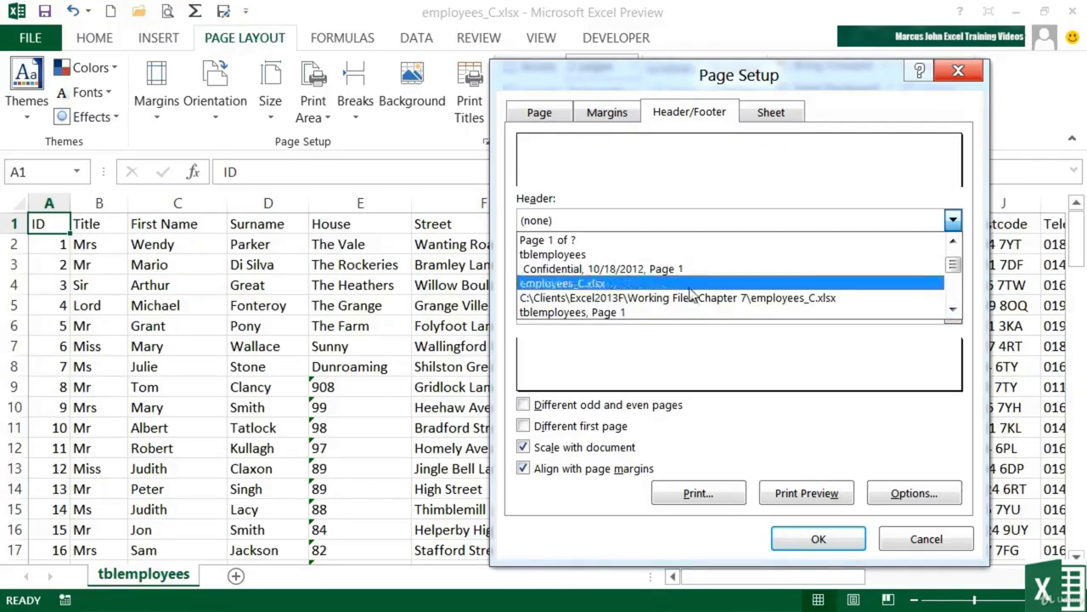
click(954, 310)
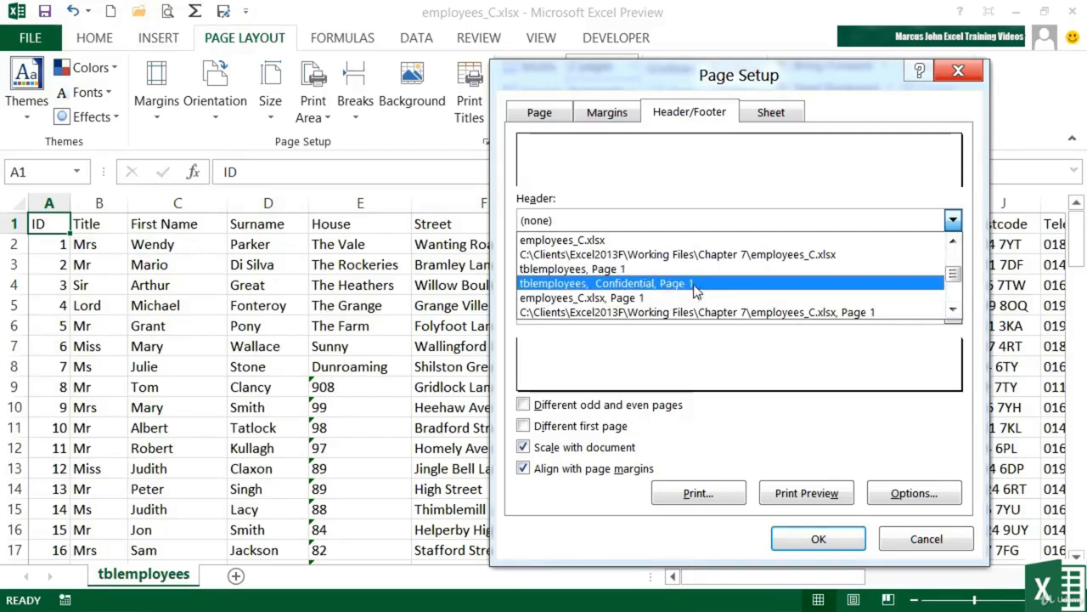
click(955, 312)
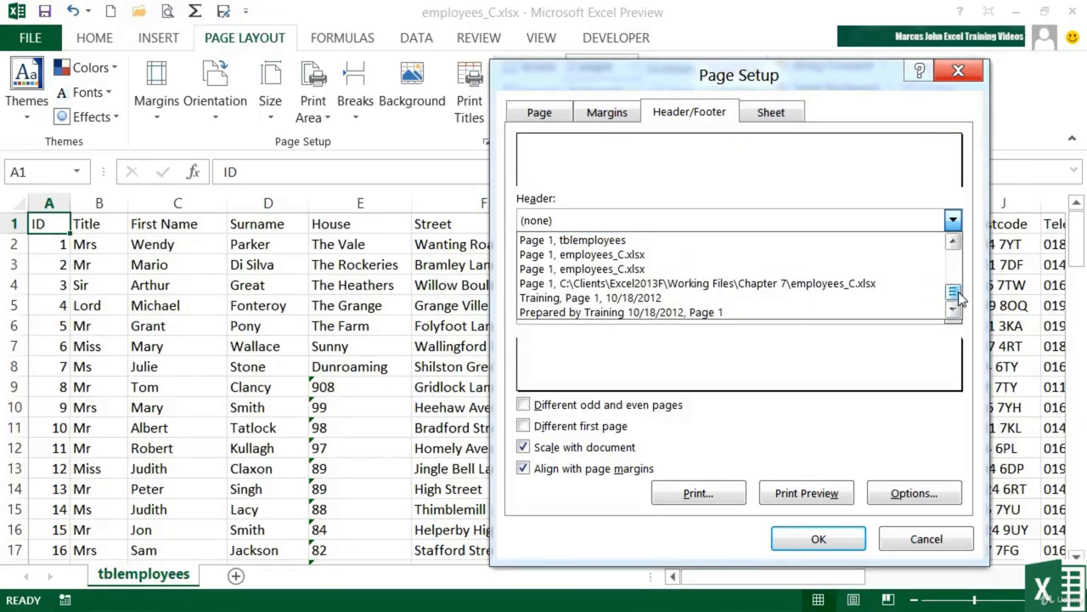
click(968, 240)
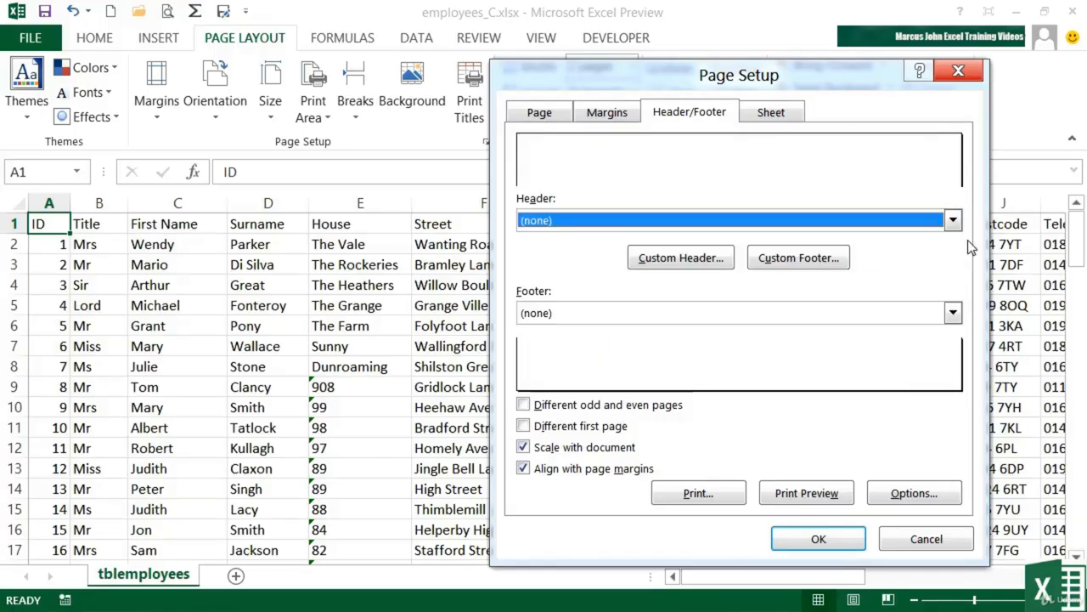
click(953, 313)
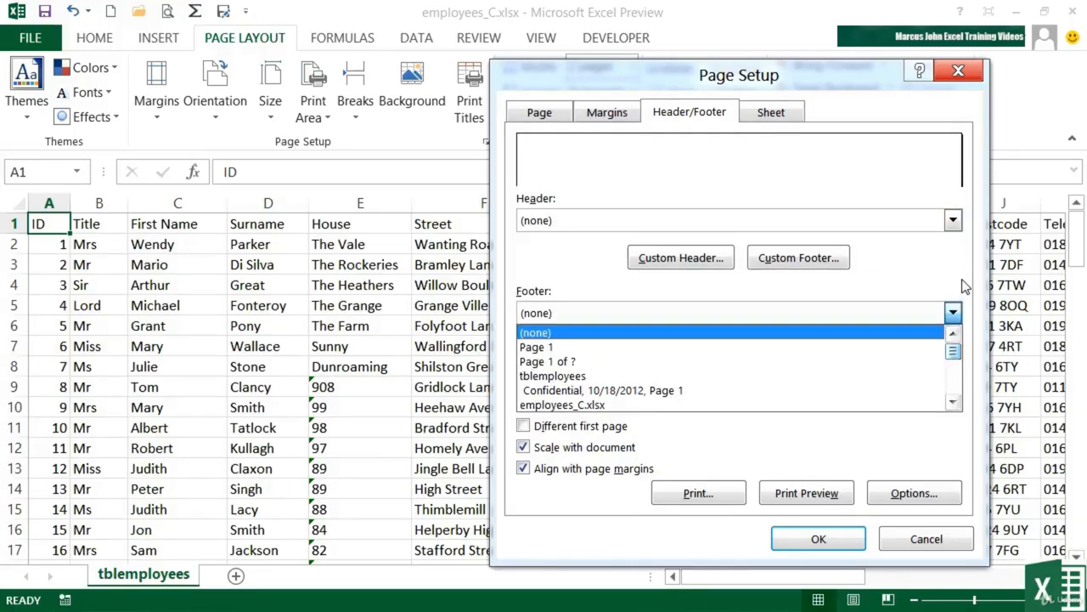
click(966, 287)
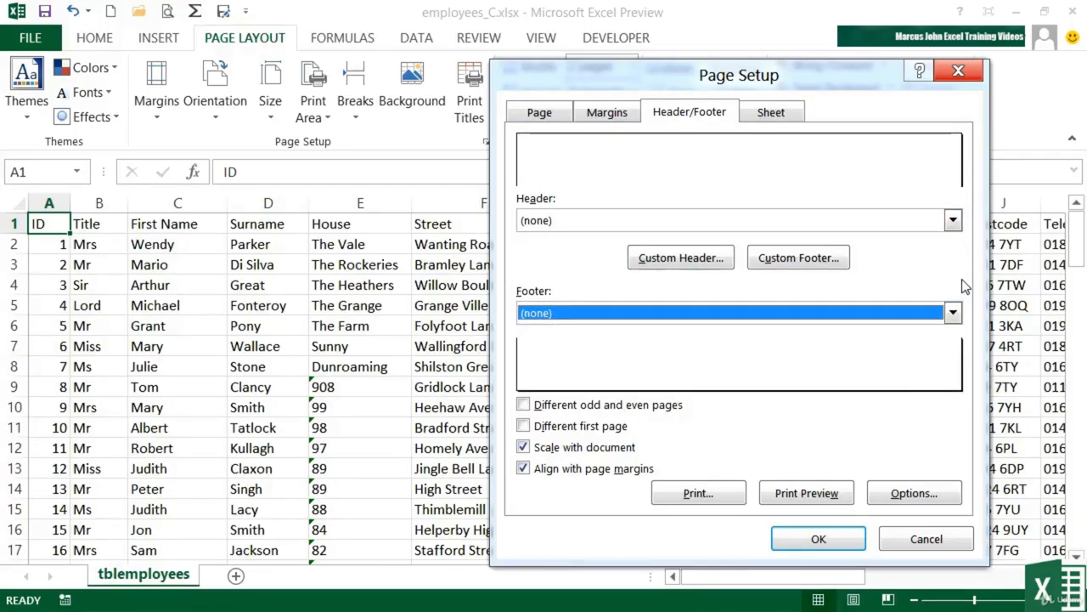
Set the header to tblemployees and the footer to Page 1 of ?, then apply.
click(954, 221)
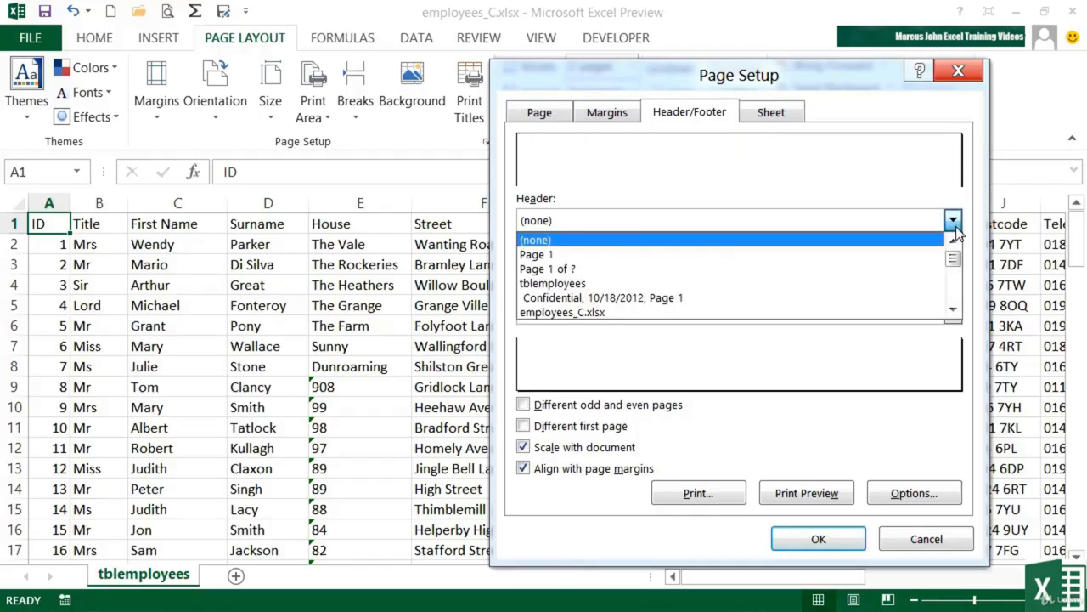
click(592, 283)
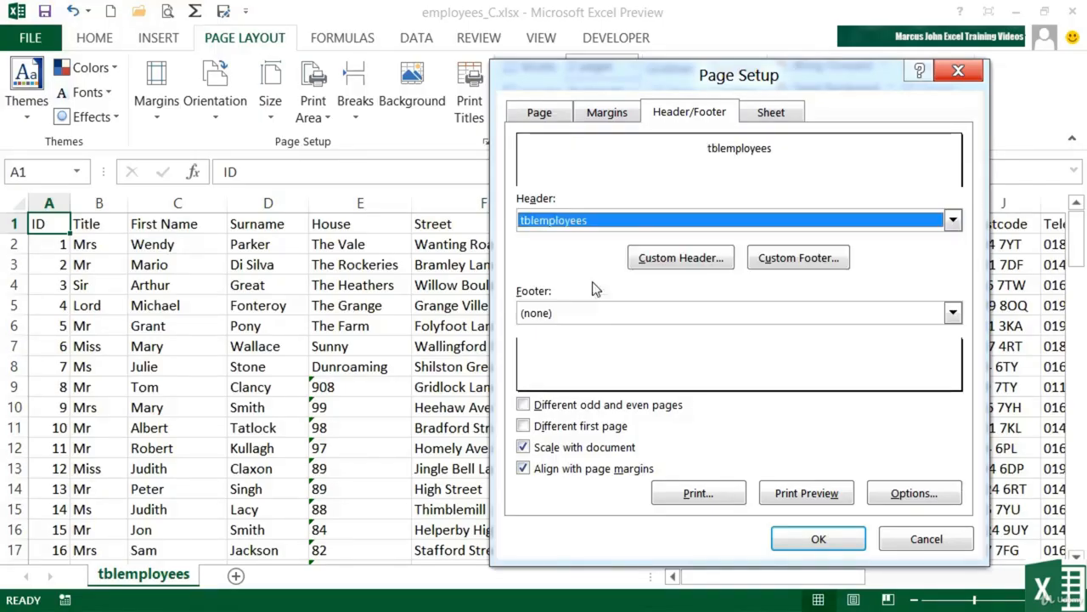
click(953, 313)
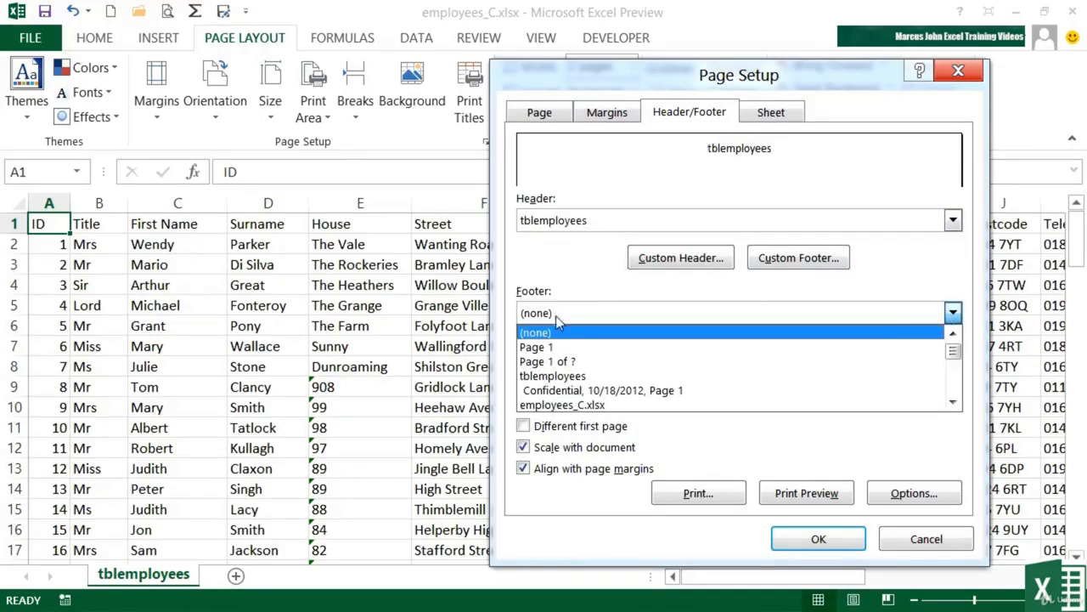
click(559, 362)
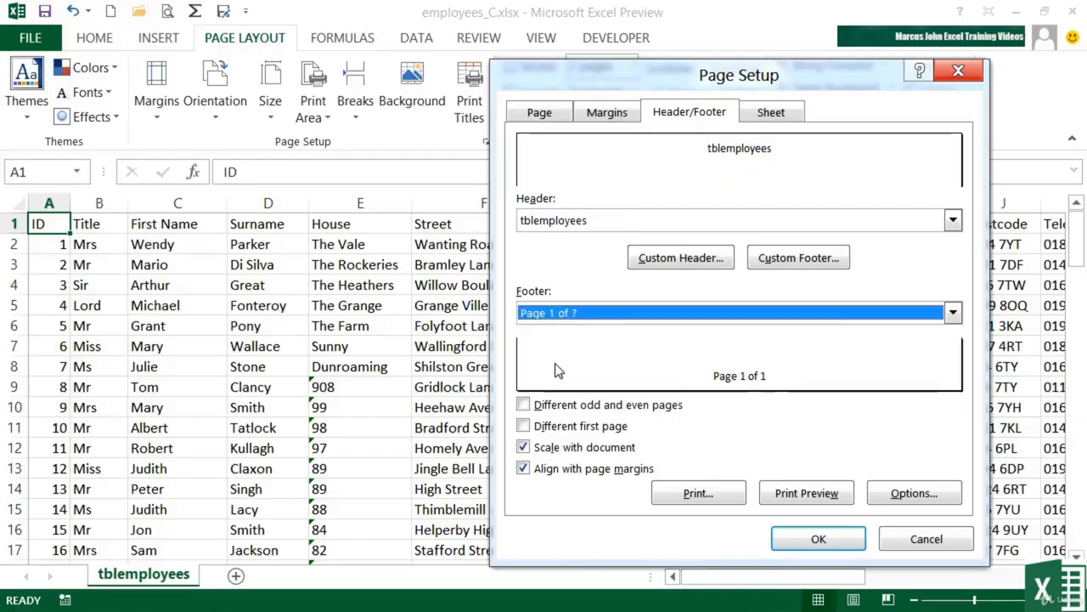
click(816, 540)
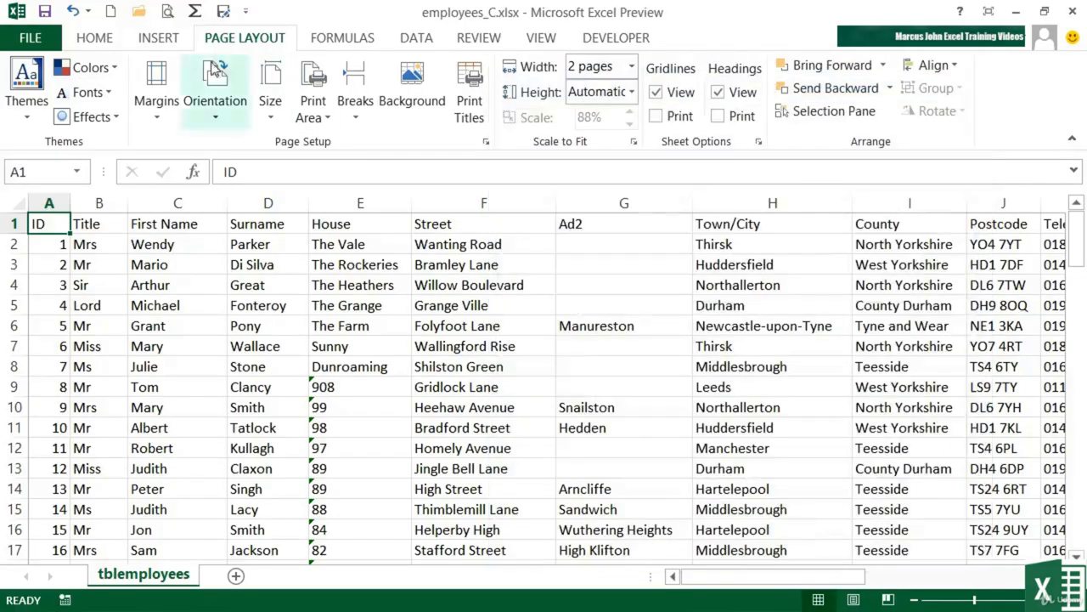
click(167, 12)
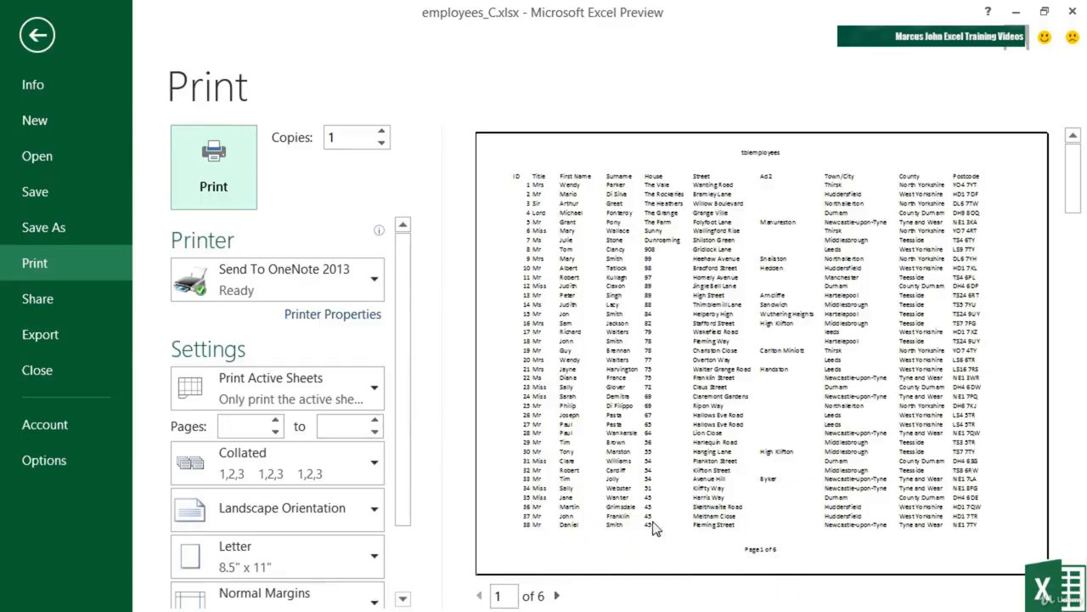
click(556, 595)
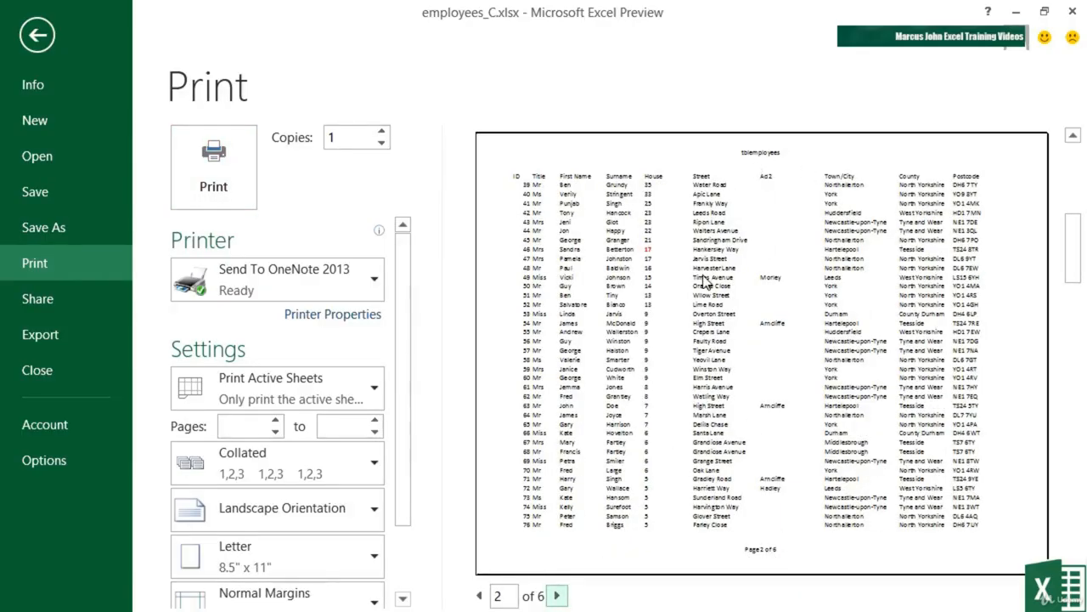
click(38, 39)
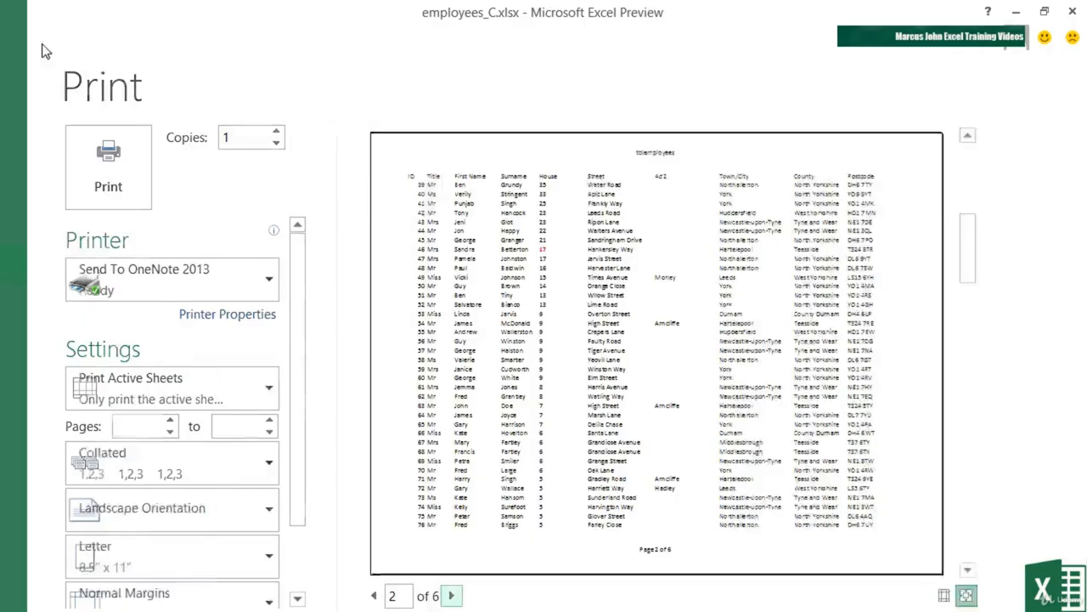
In Page Setup's Header/Footer settings, set both the Header and Footer lists to (none).
click(486, 141)
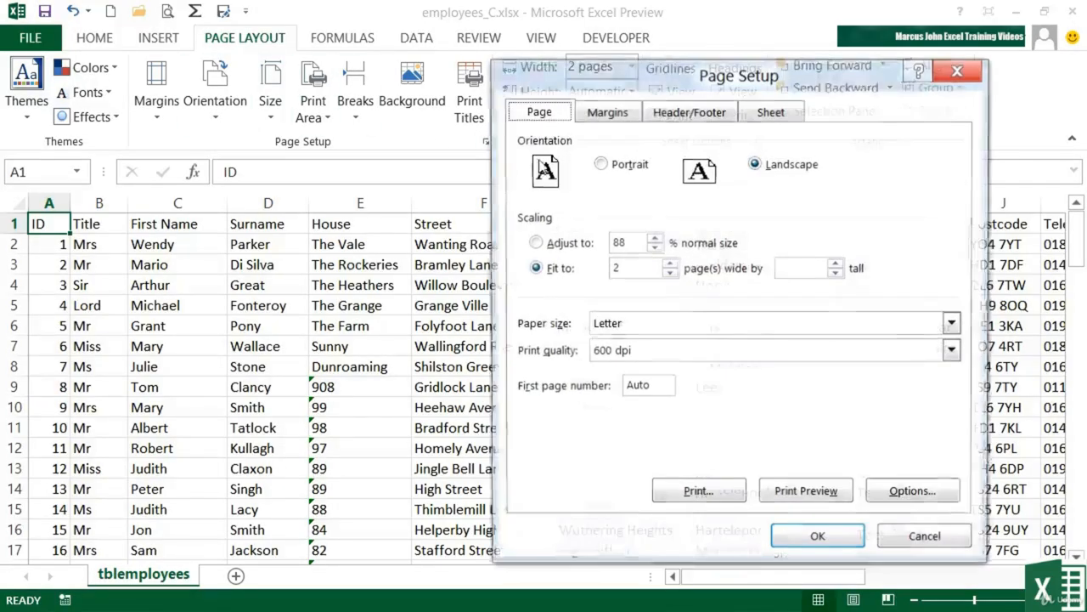
click(649, 109)
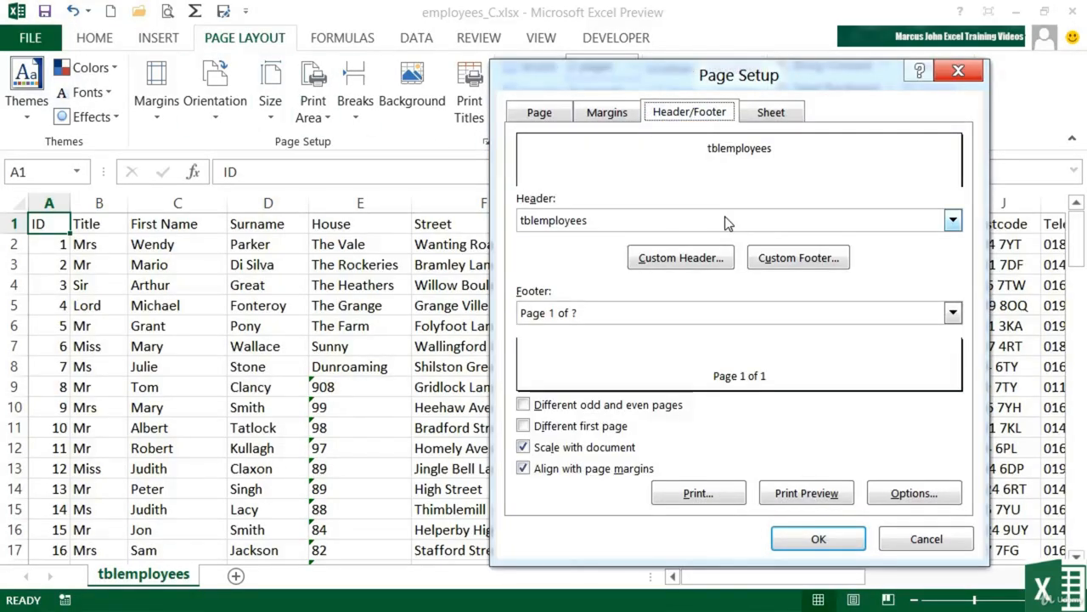
click(953, 220)
drag(954, 291, 954, 252)
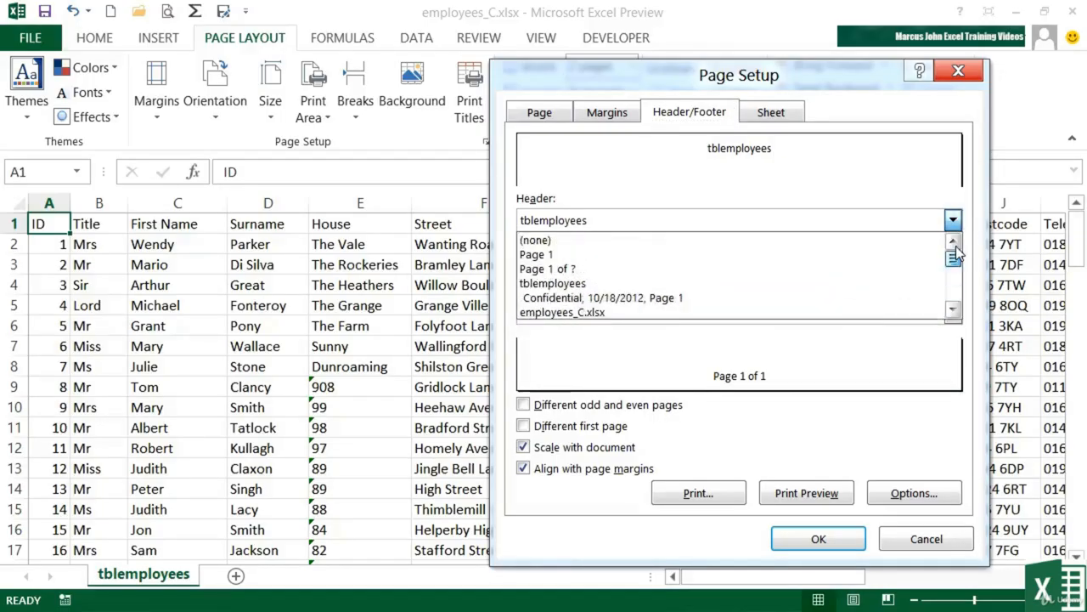
click(831, 239)
click(953, 313)
drag(954, 389, 957, 347)
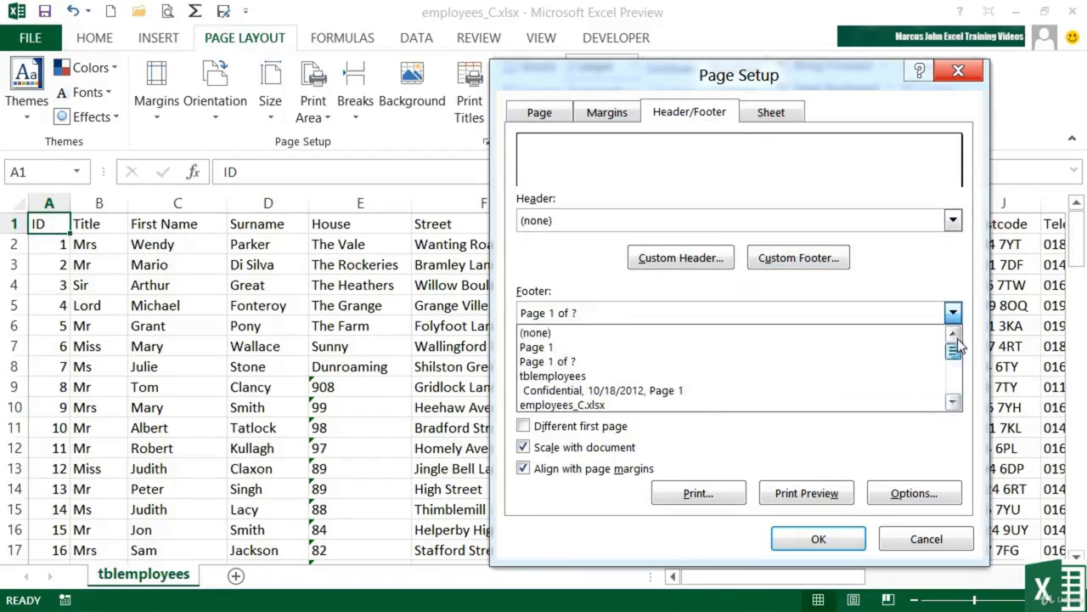
click(915, 344)
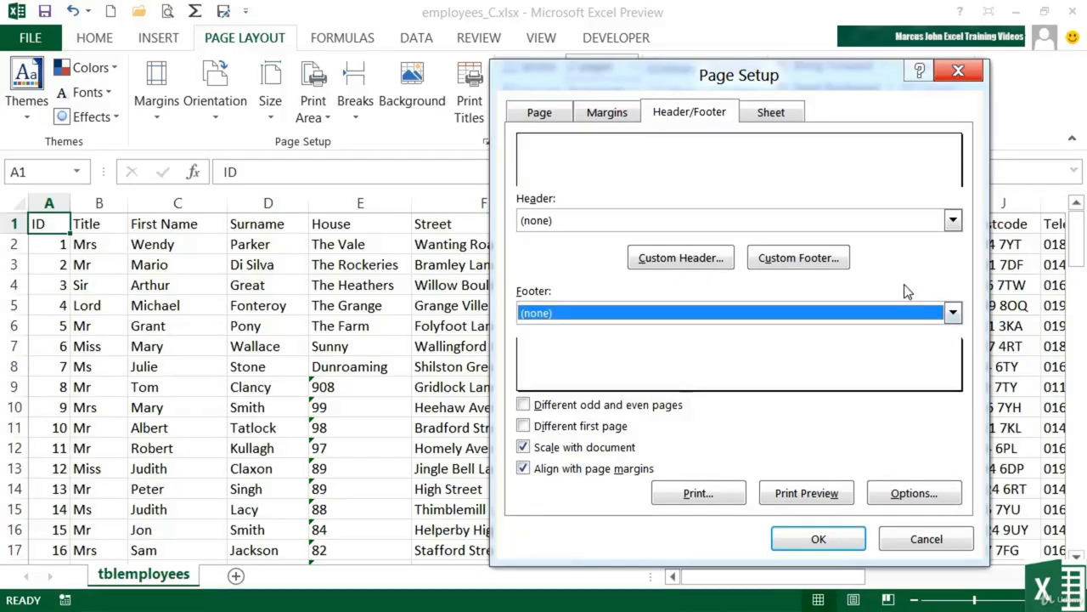
Start a Custom Header and move its editor window aside.
click(662, 263)
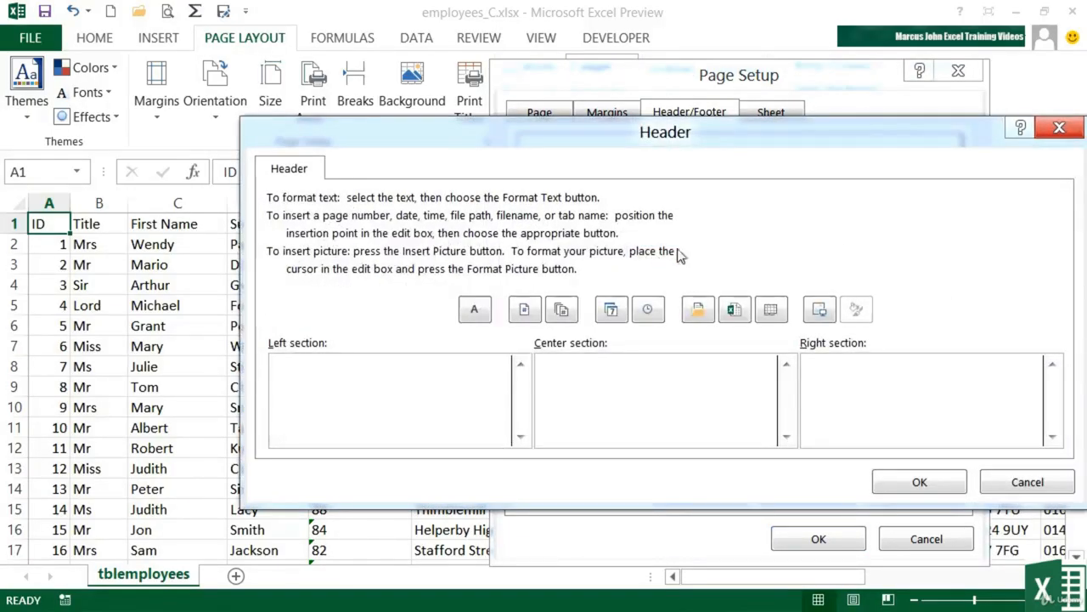
drag(702, 138, 594, 107)
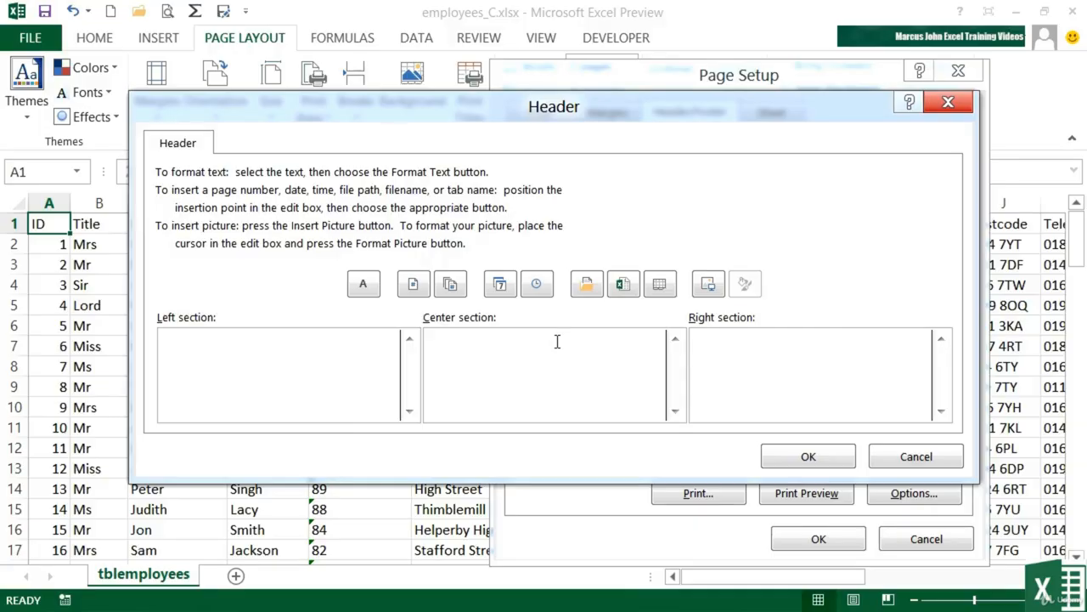
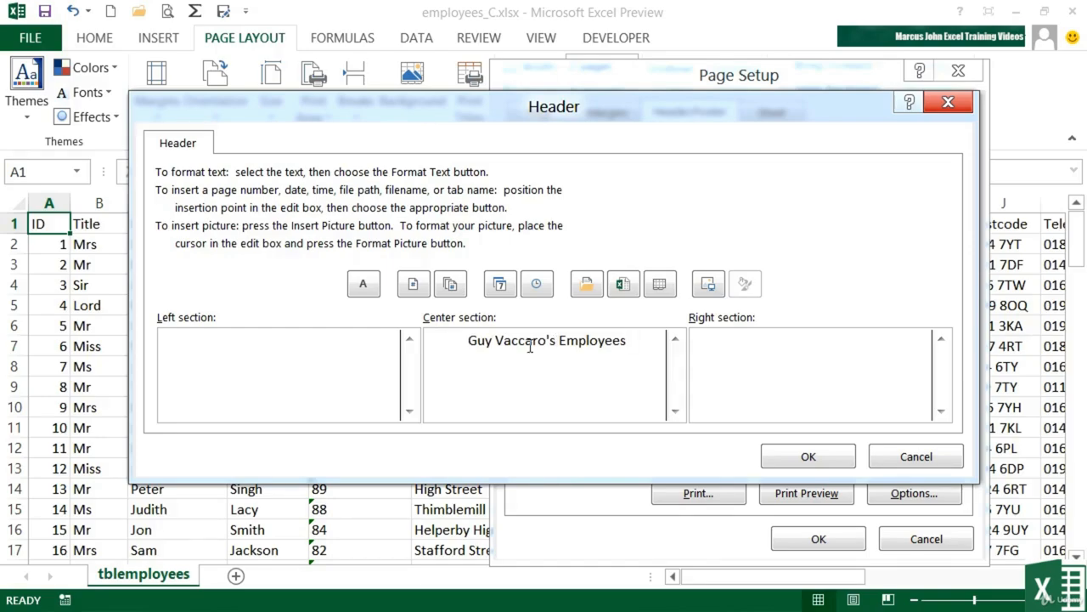
Enter a centre header title of a person's name plus 'Employees', then select it.
drag(637, 340, 481, 330)
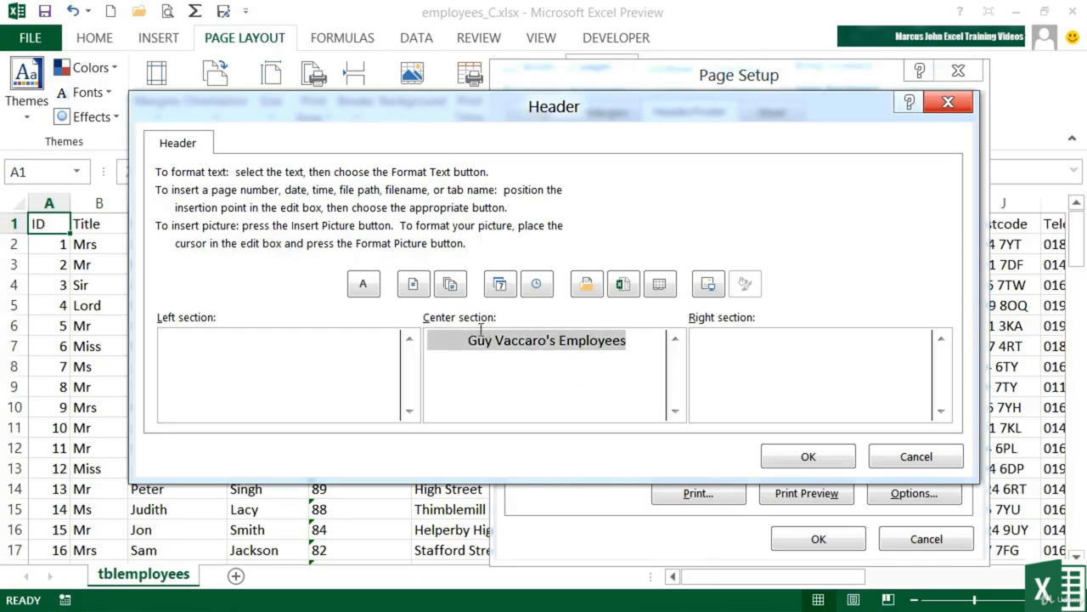
Format the selected centre title as 20 pt red text with a double underline.
click(363, 285)
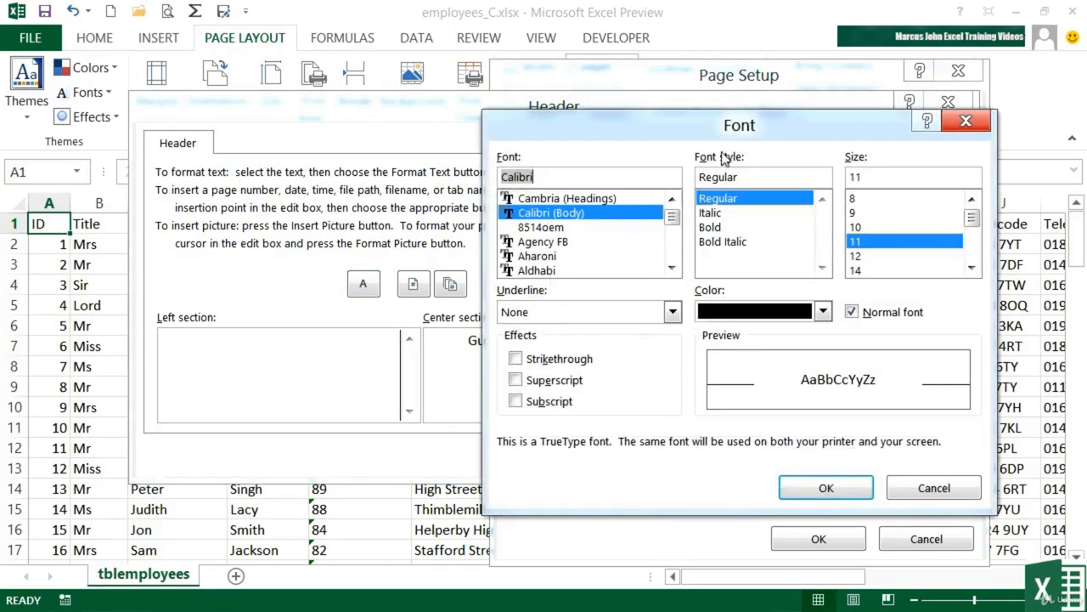
drag(741, 141, 829, 137)
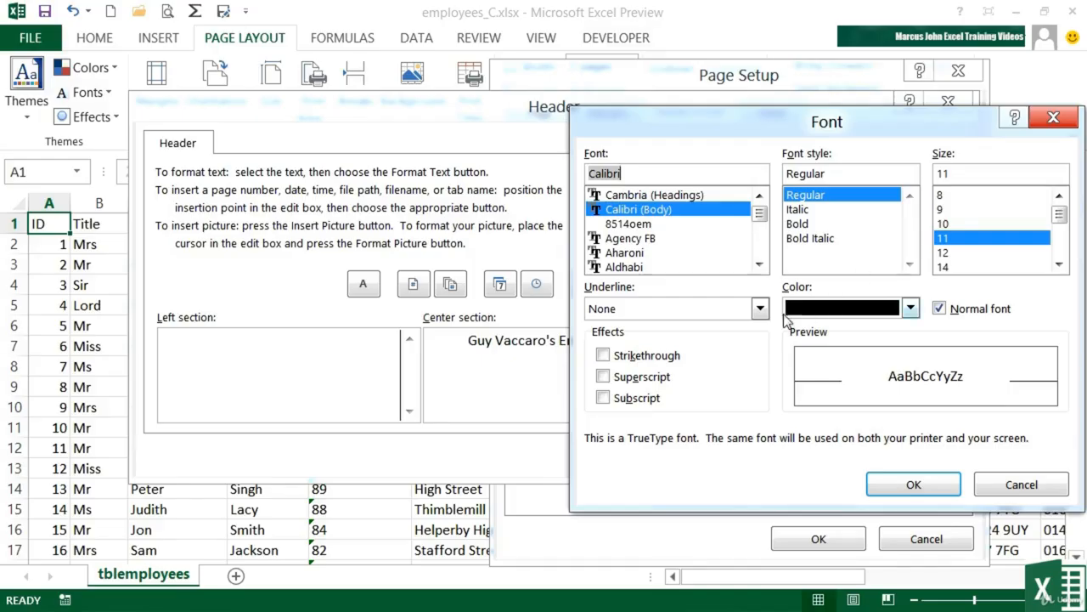
click(1059, 266)
click(1060, 266)
click(1059, 266)
click(1060, 266)
click(958, 255)
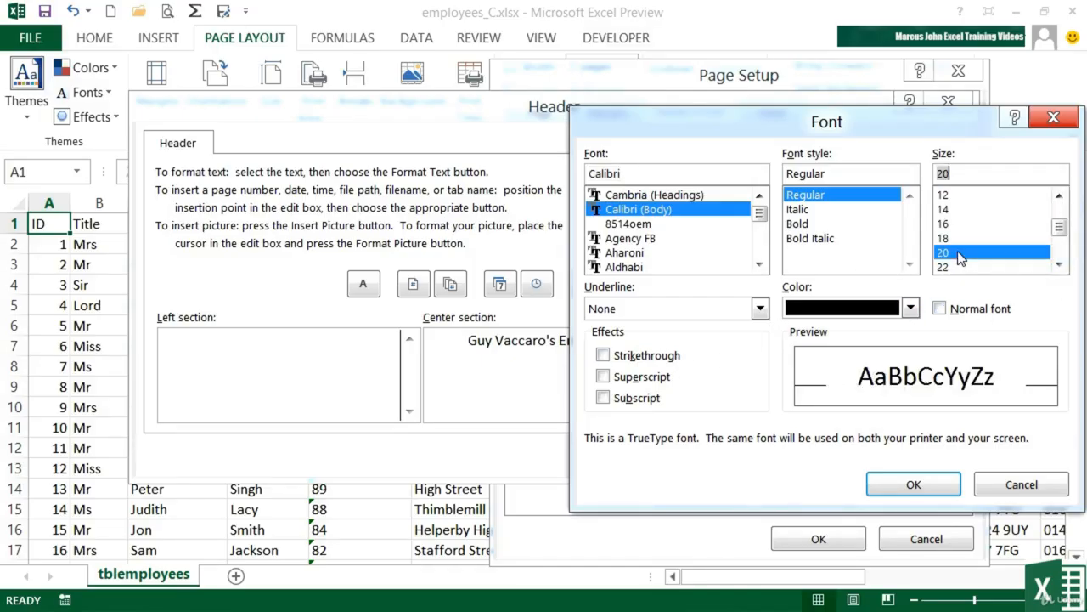
click(911, 309)
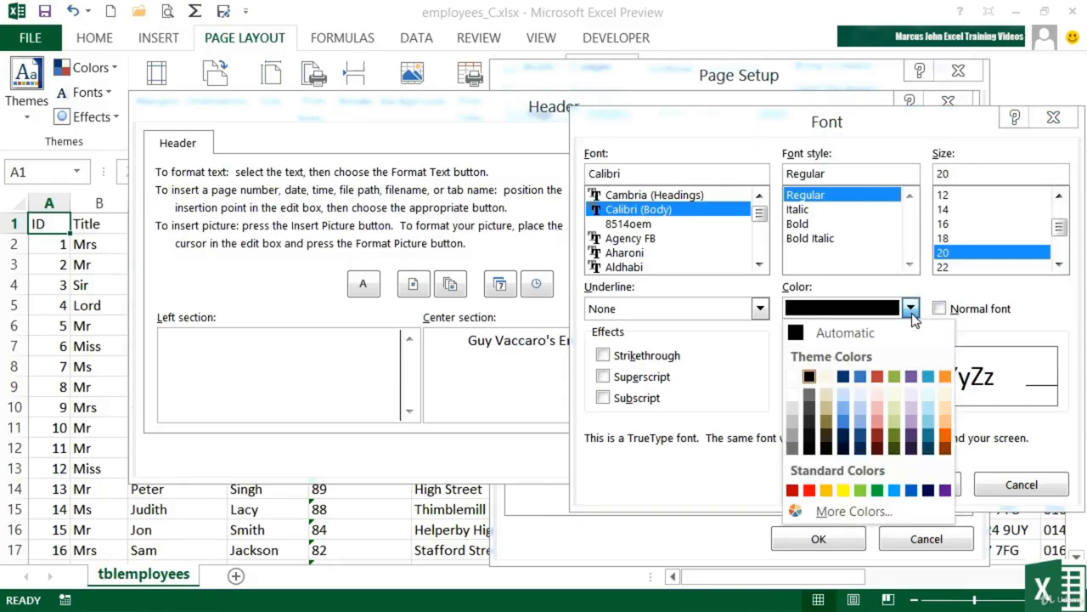
click(810, 490)
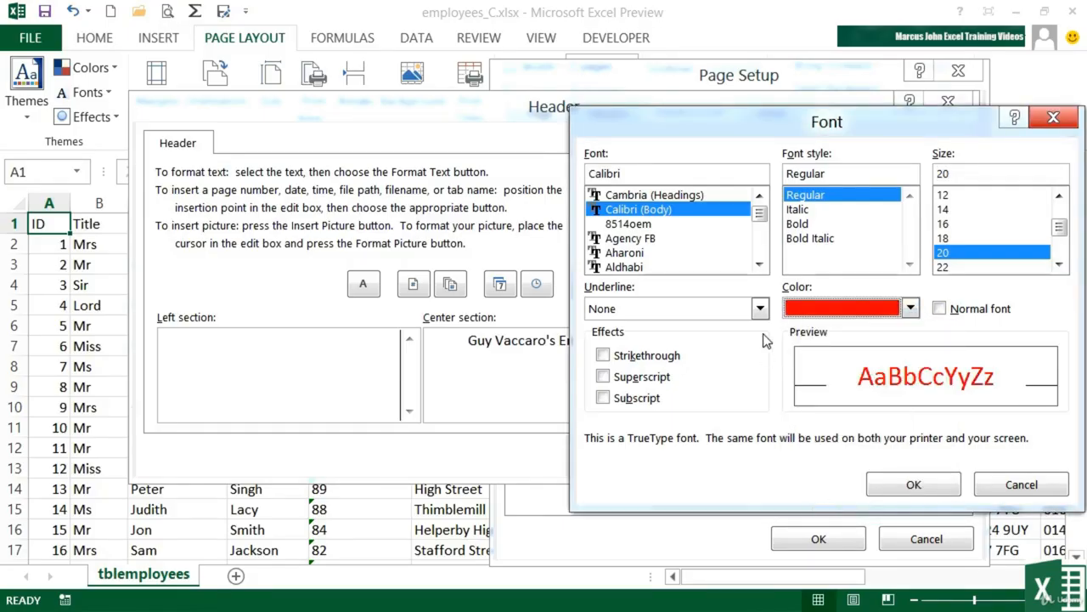
click(760, 309)
click(650, 357)
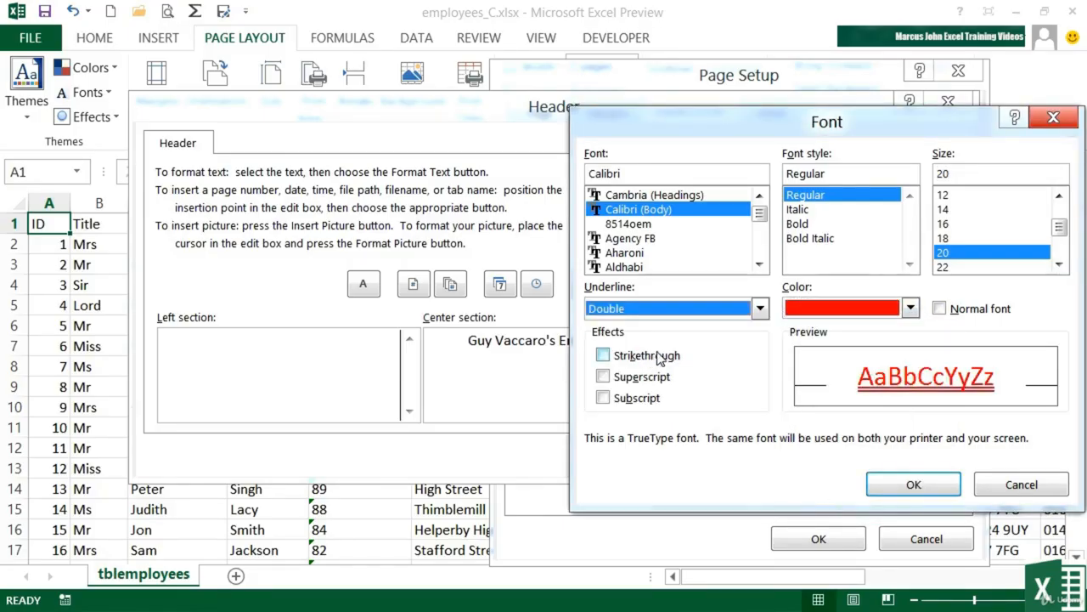
click(912, 483)
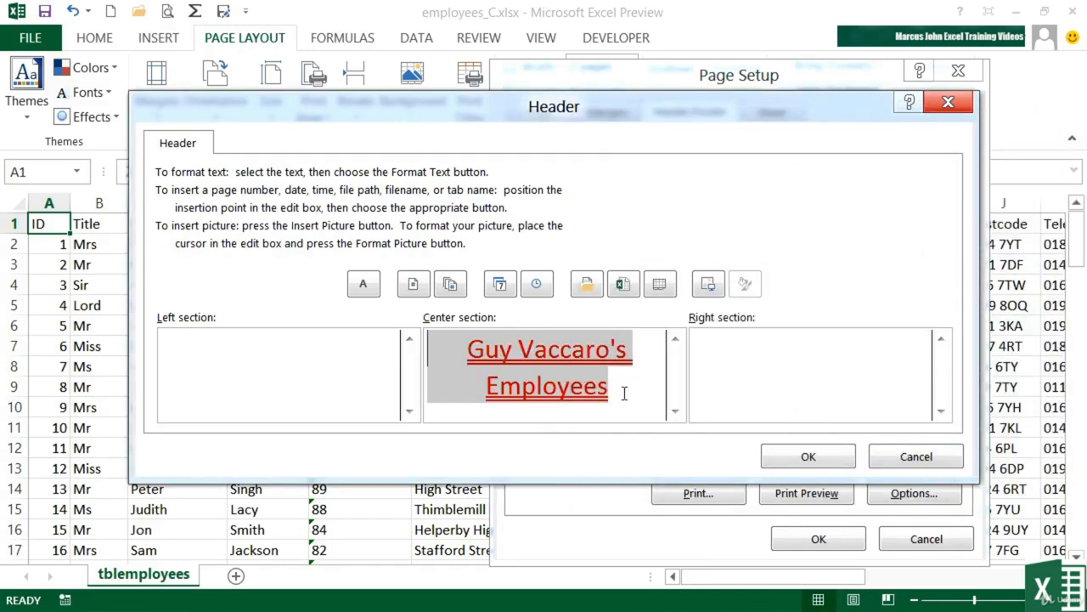
Insert the sheet name in the right header section, formatted 12 pt dark blue.
click(871, 344)
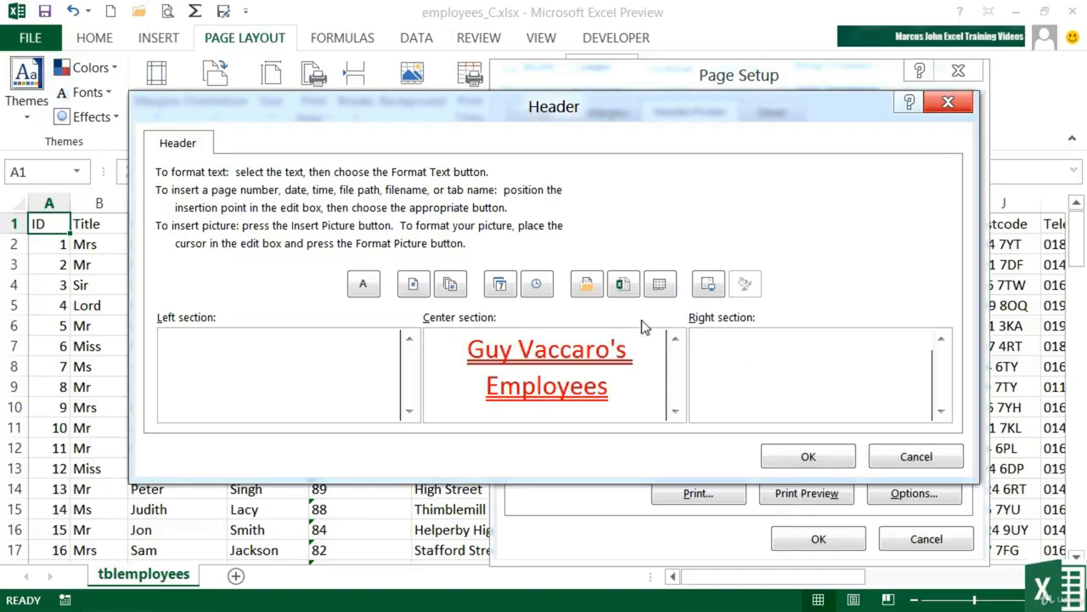
click(661, 291)
drag(894, 343, 947, 340)
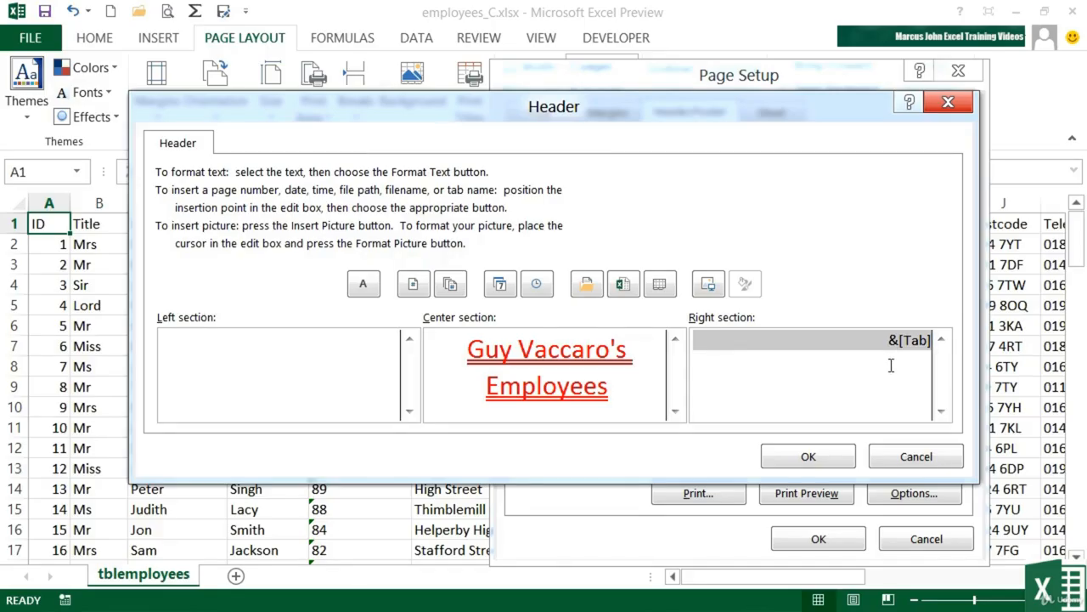
click(364, 286)
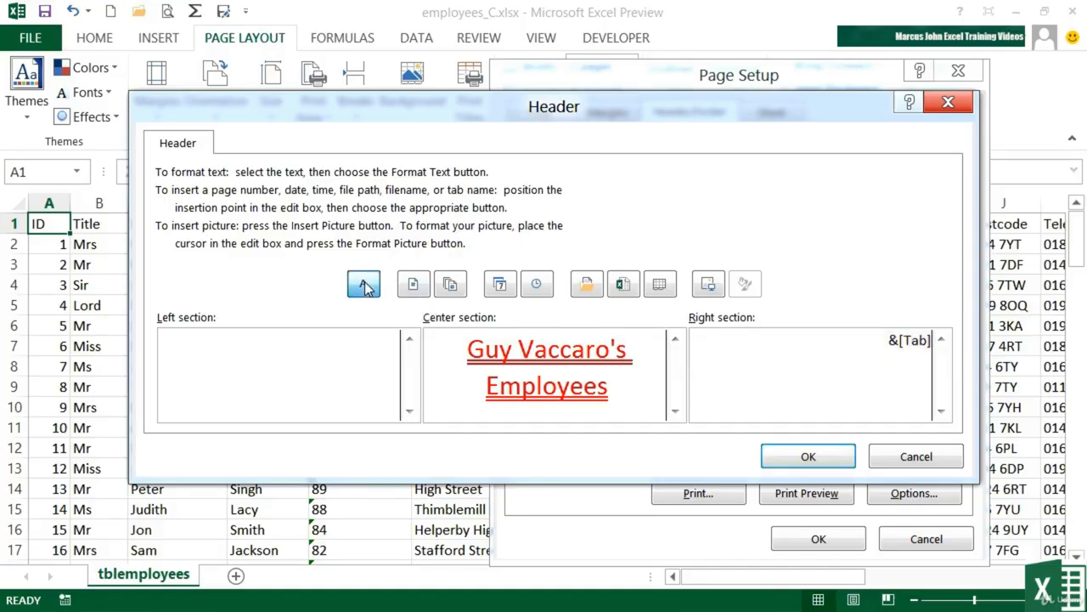
click(964, 253)
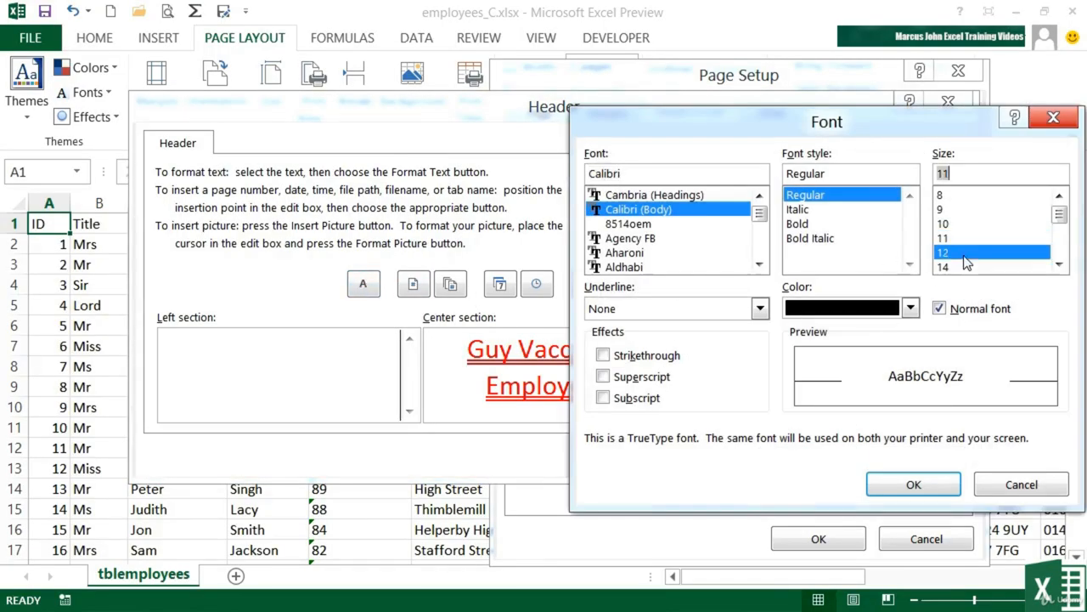
click(909, 309)
click(845, 378)
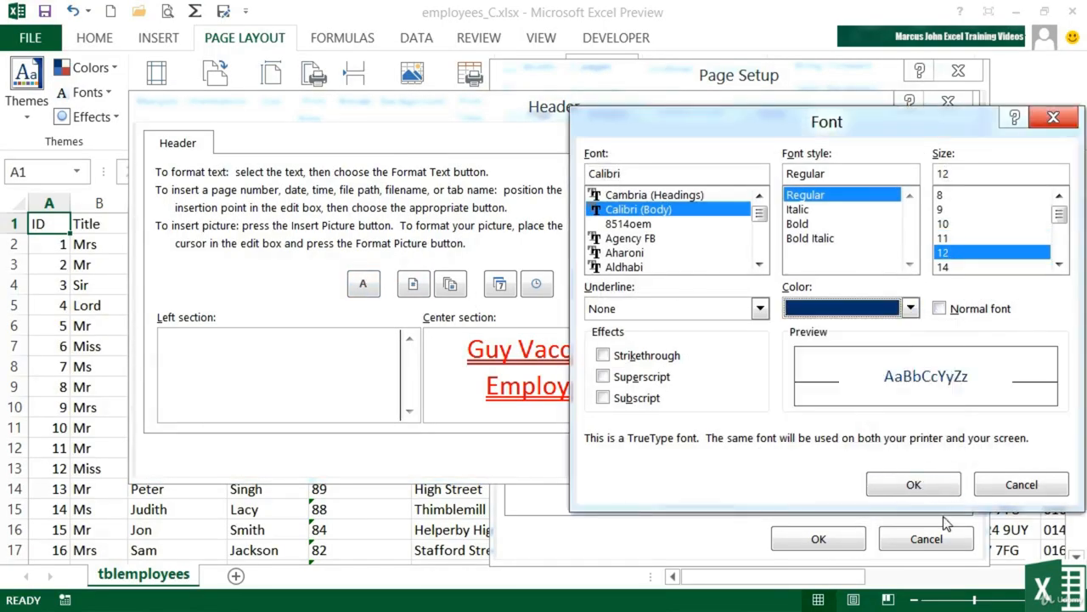
click(924, 487)
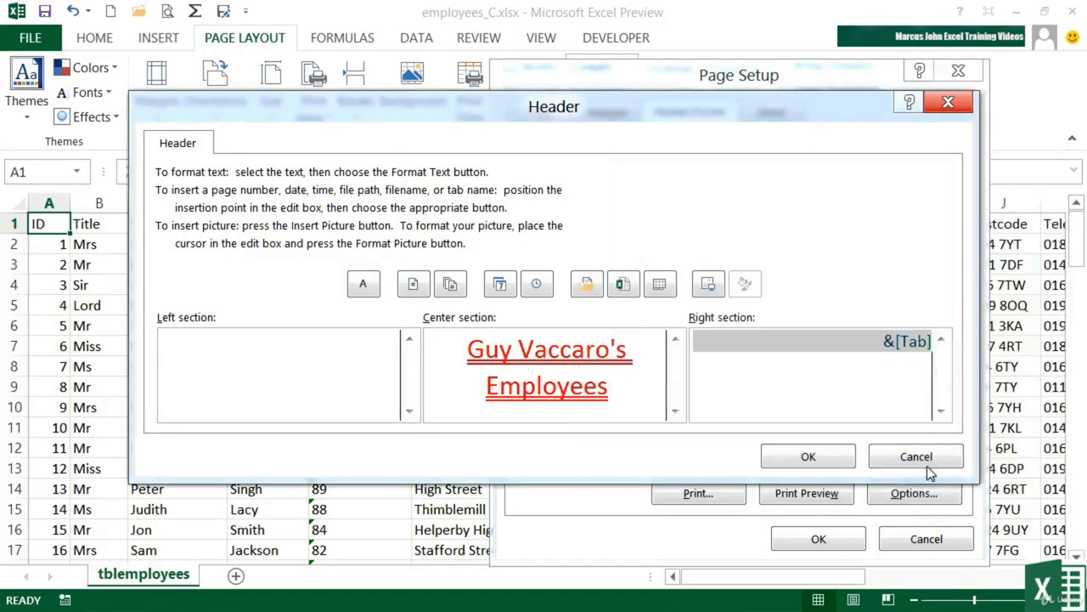
Make the left-section file name green and 14 pt, then apply the custom header.
click(354, 342)
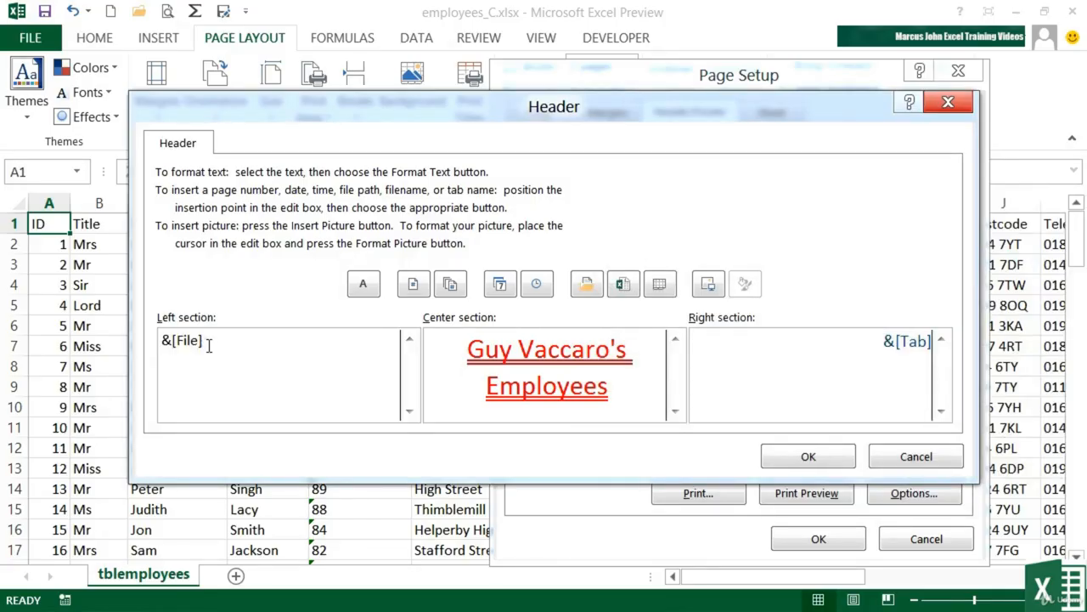
drag(210, 344, 161, 340)
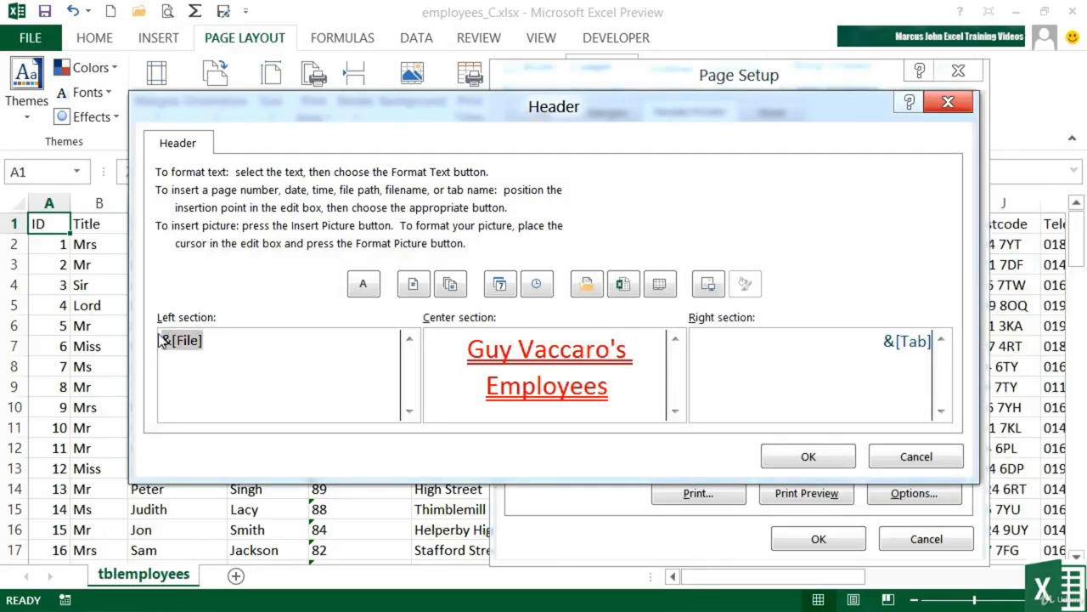
click(364, 284)
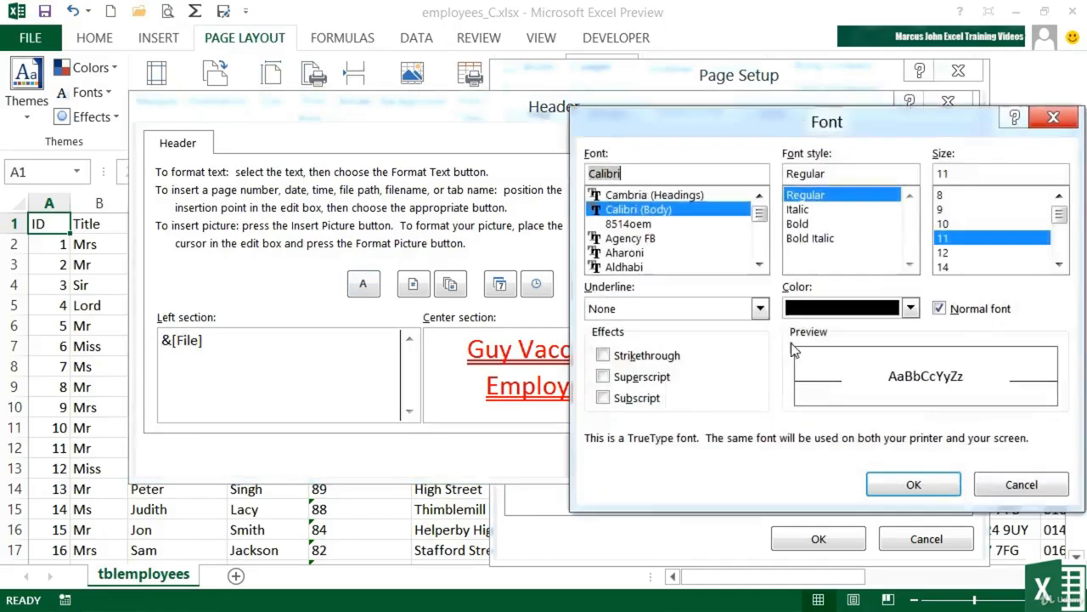
click(909, 308)
click(876, 486)
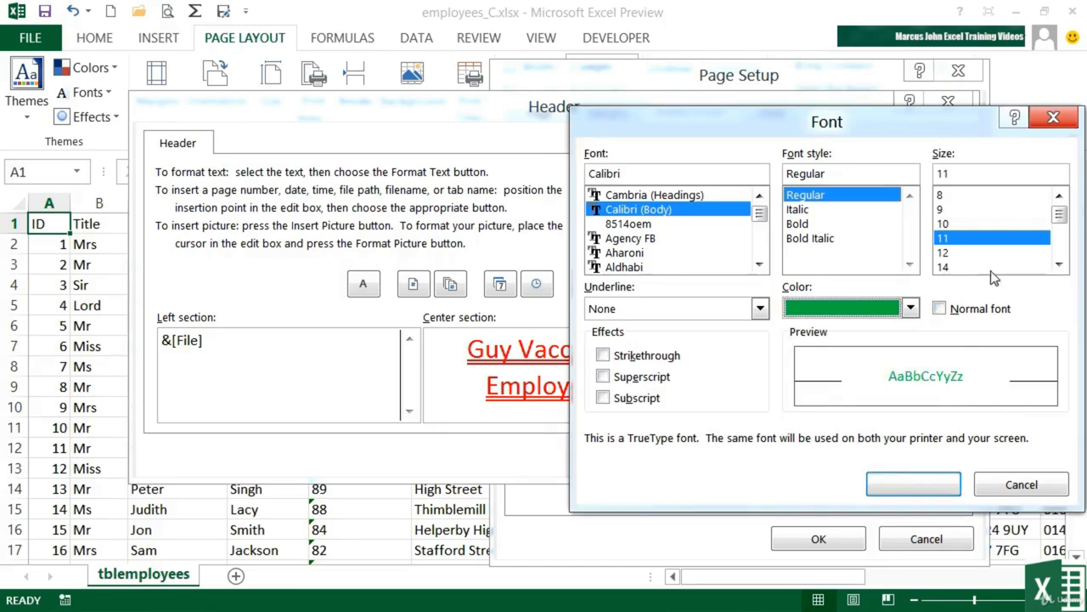
click(955, 267)
click(919, 486)
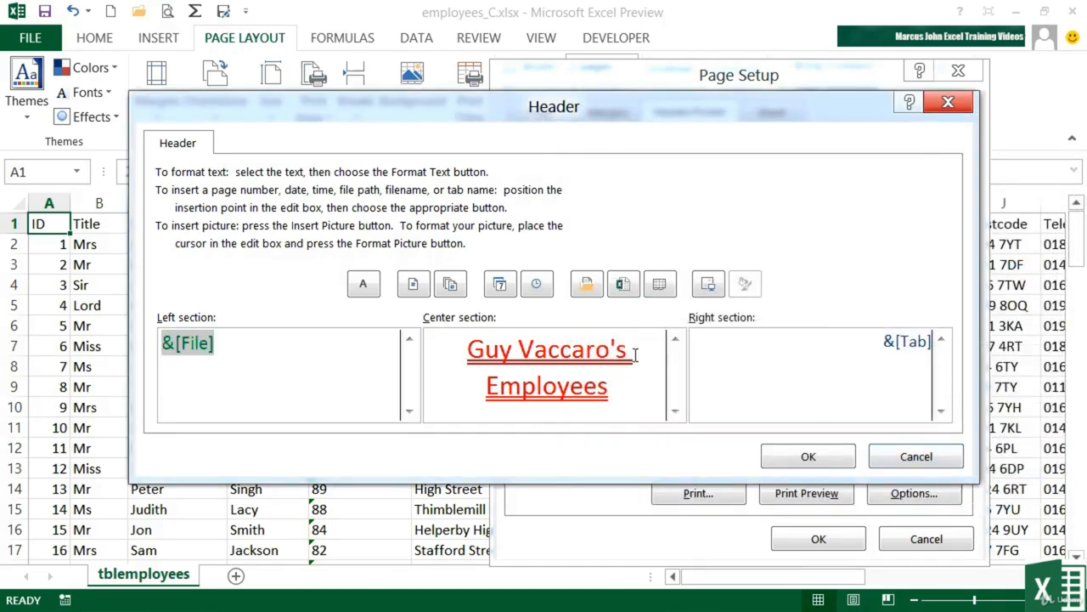
click(357, 342)
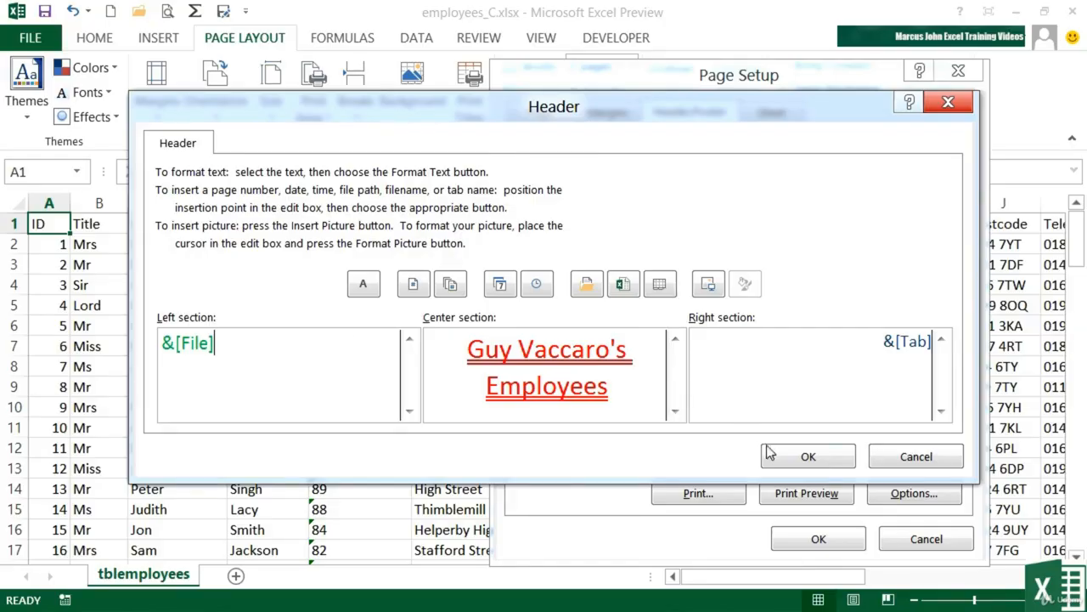
click(799, 459)
Create a custom footer with 'Page' and the page number in its right section.
click(799, 258)
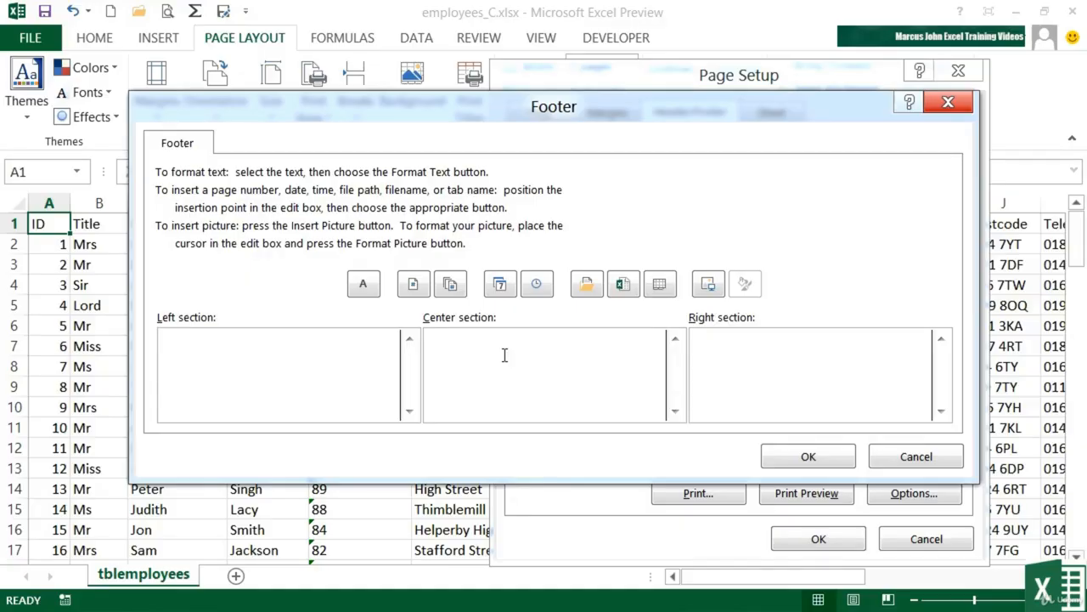
click(875, 364)
text(Page)
click(413, 285)
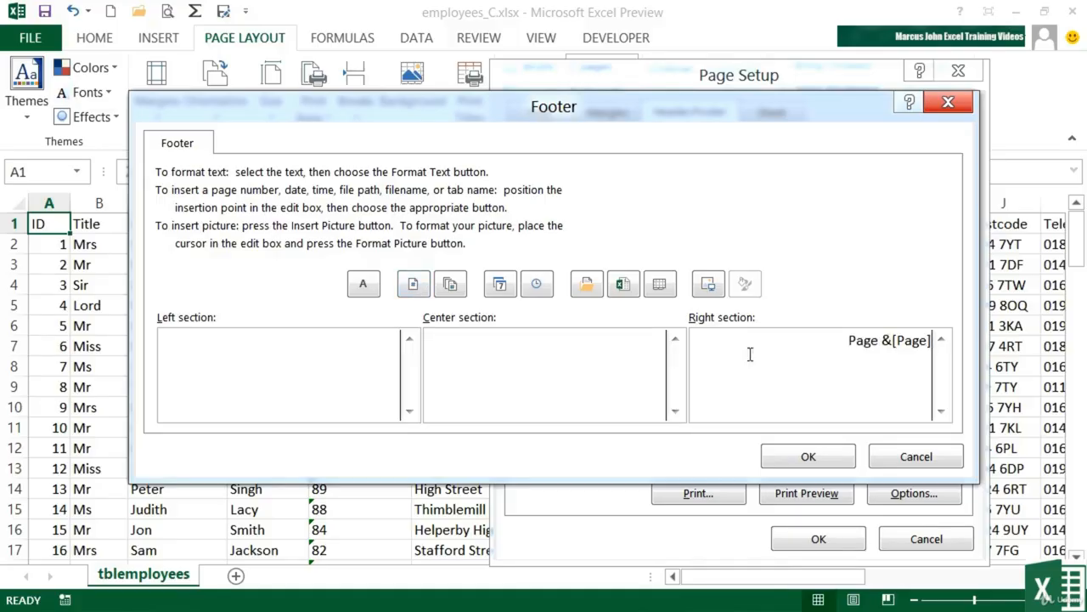
drag(893, 340, 935, 340)
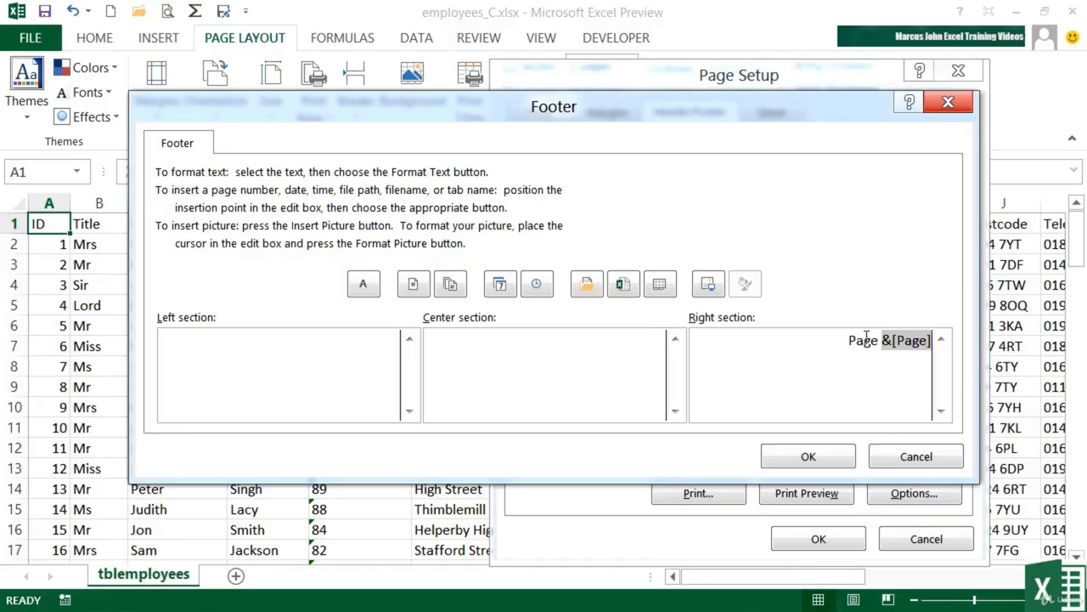
click(823, 454)
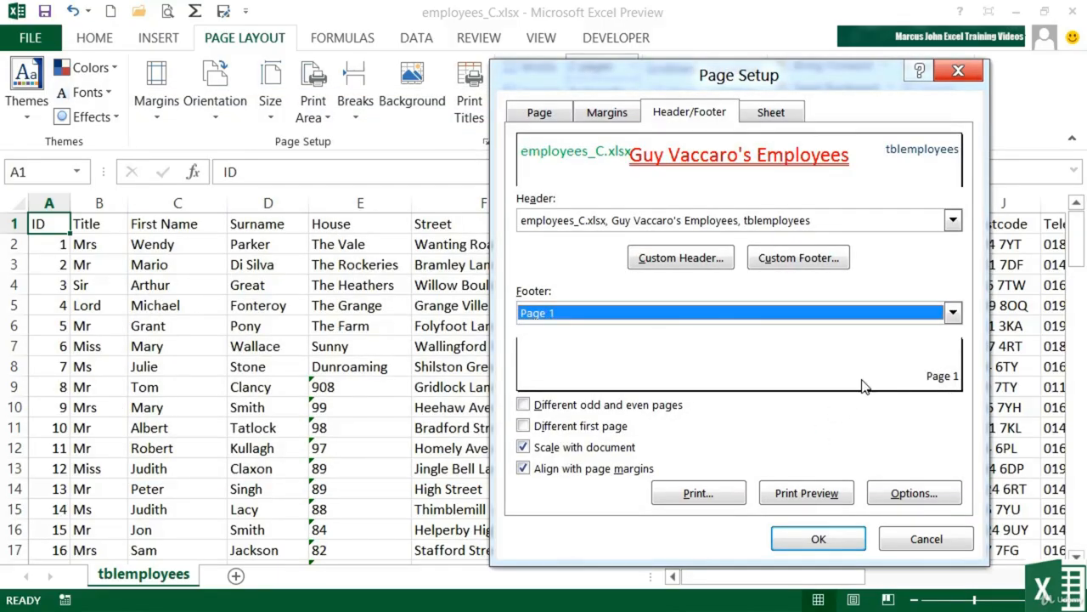
Apply Page Setup, preview the printout through page 2, then return to the sheet.
click(839, 539)
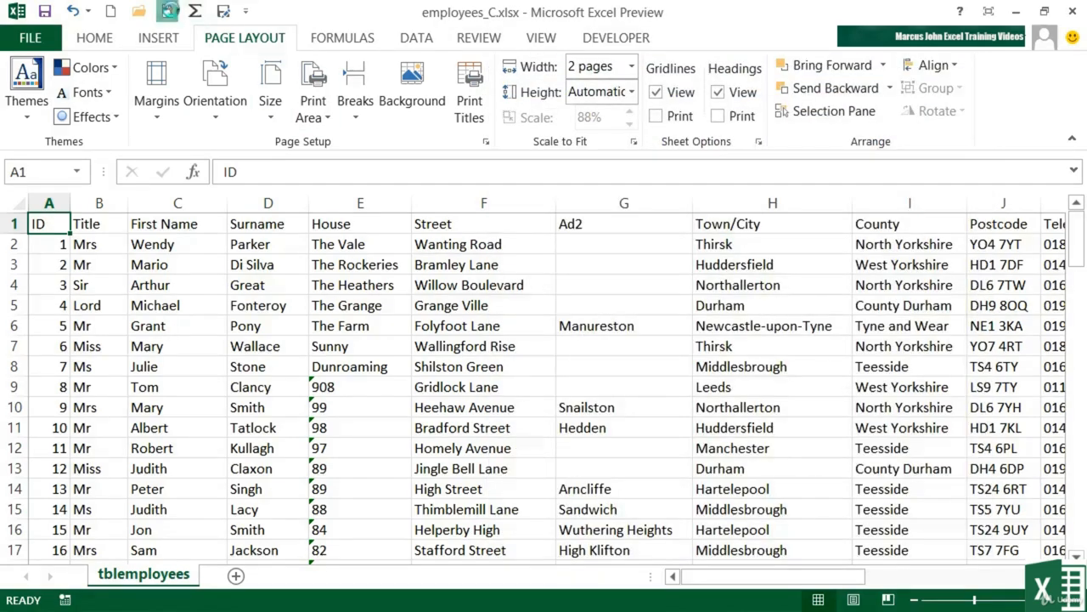
click(168, 11)
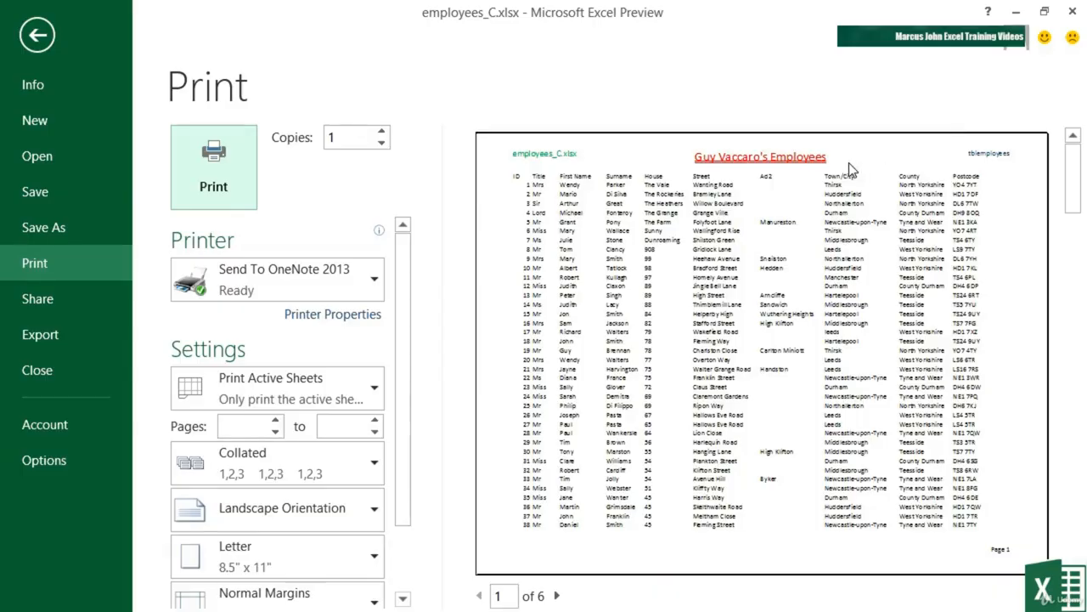
click(556, 595)
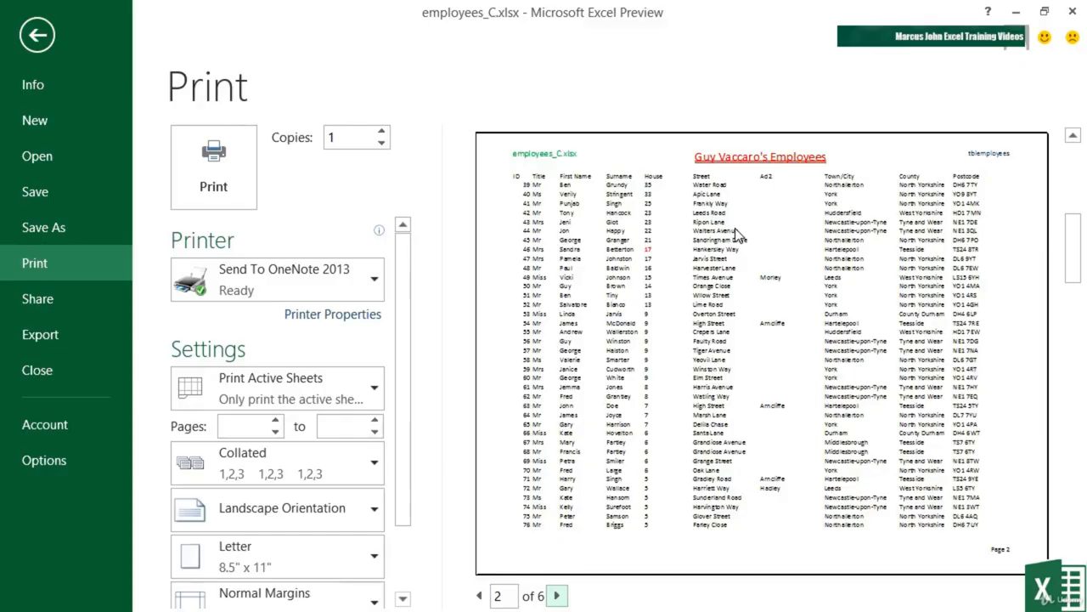
key(Escape)
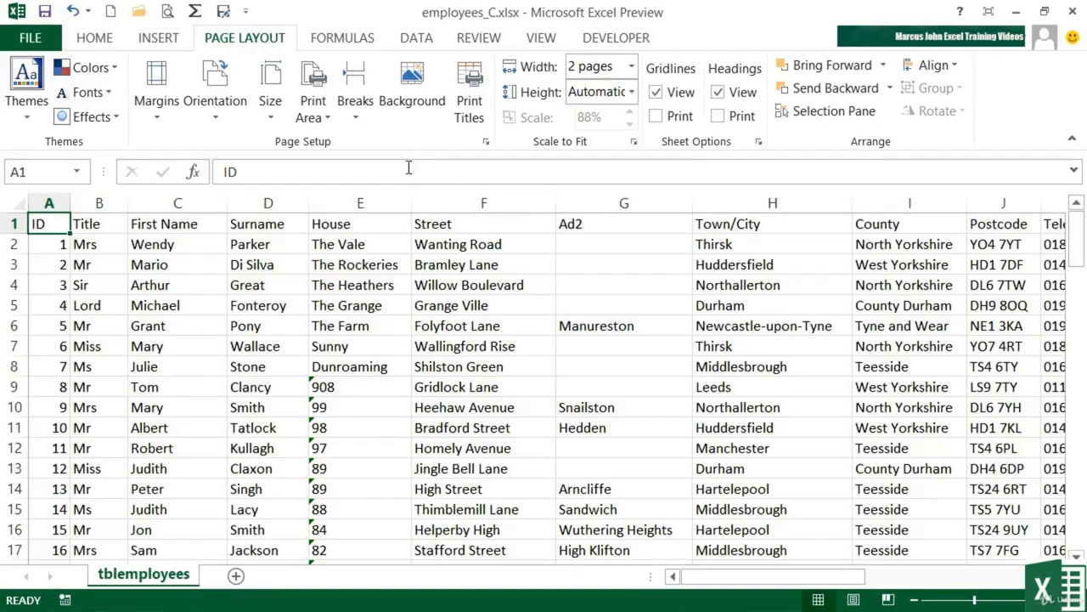
Bring up Page Setup's Header/Footer settings and glance at the header list.
click(486, 141)
click(679, 120)
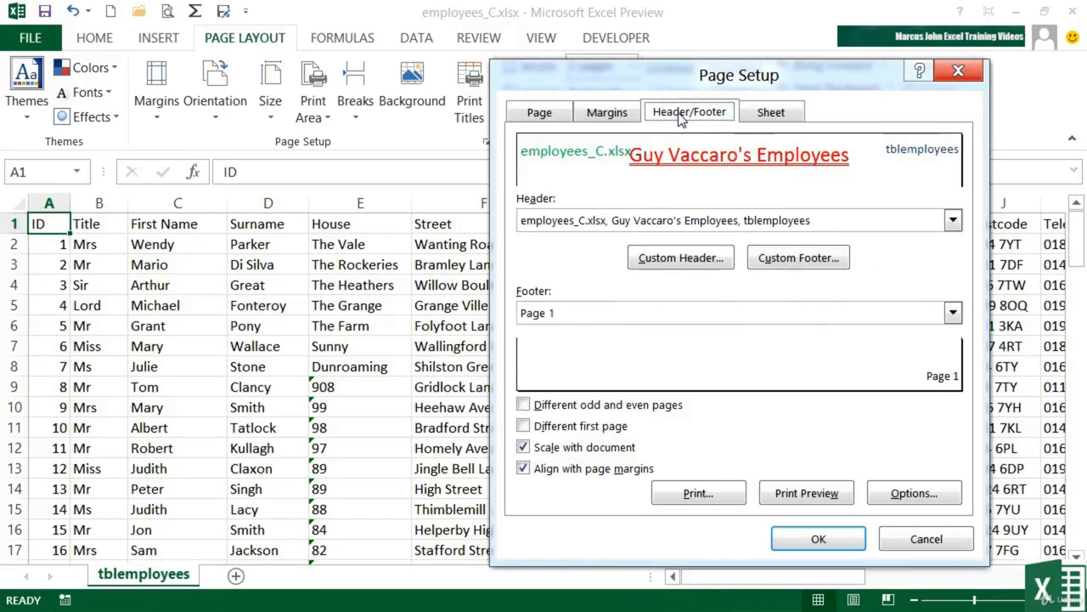
click(953, 221)
click(954, 221)
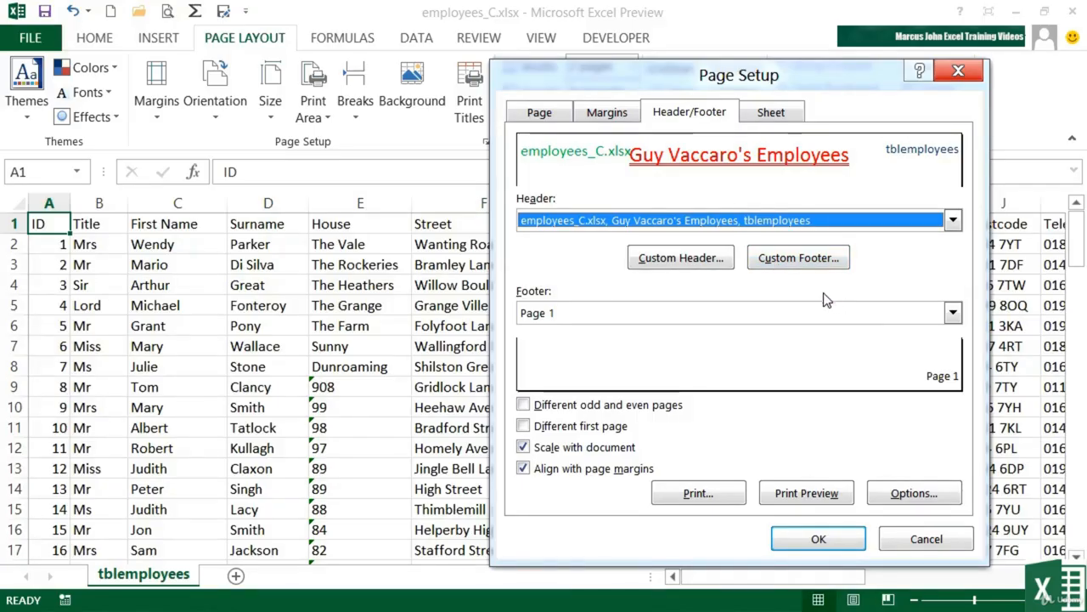
Set header and footer to (none), apply, and print-preview the sheet.
click(953, 220)
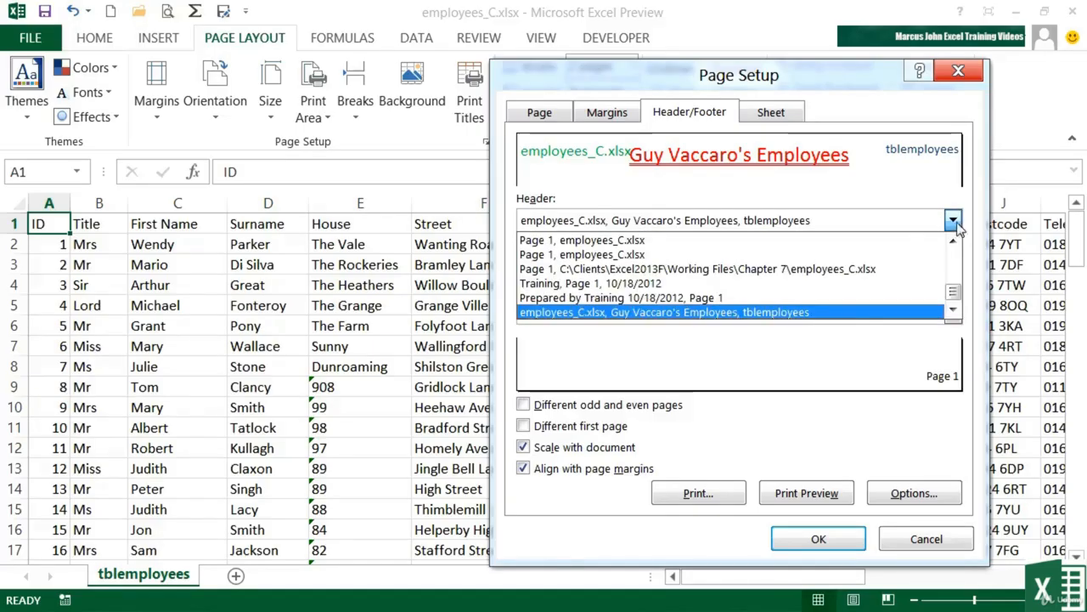
drag(955, 289, 955, 246)
click(935, 235)
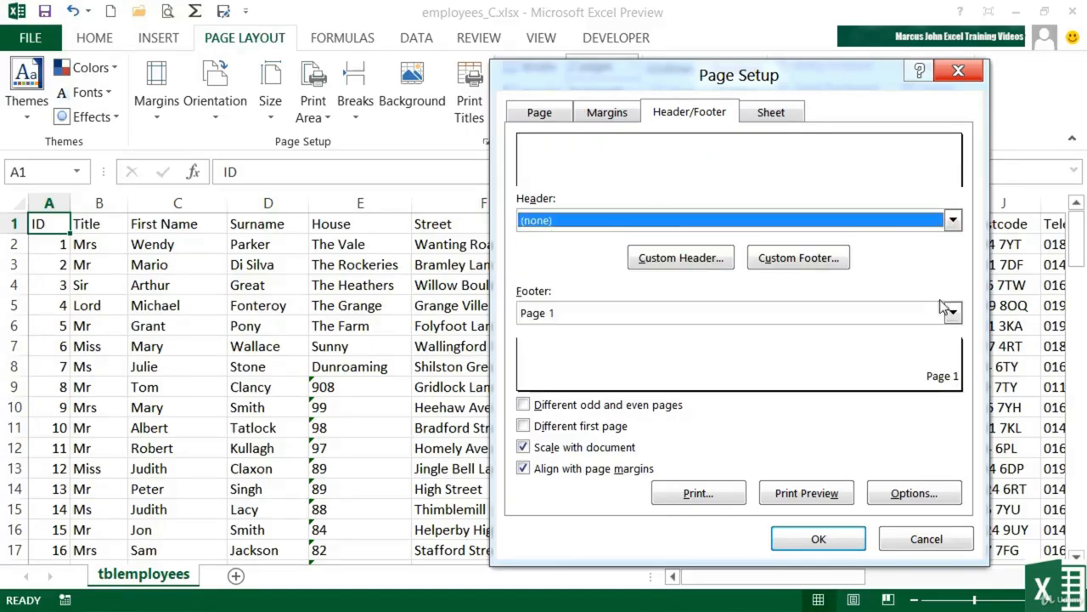
click(953, 312)
drag(955, 380, 954, 337)
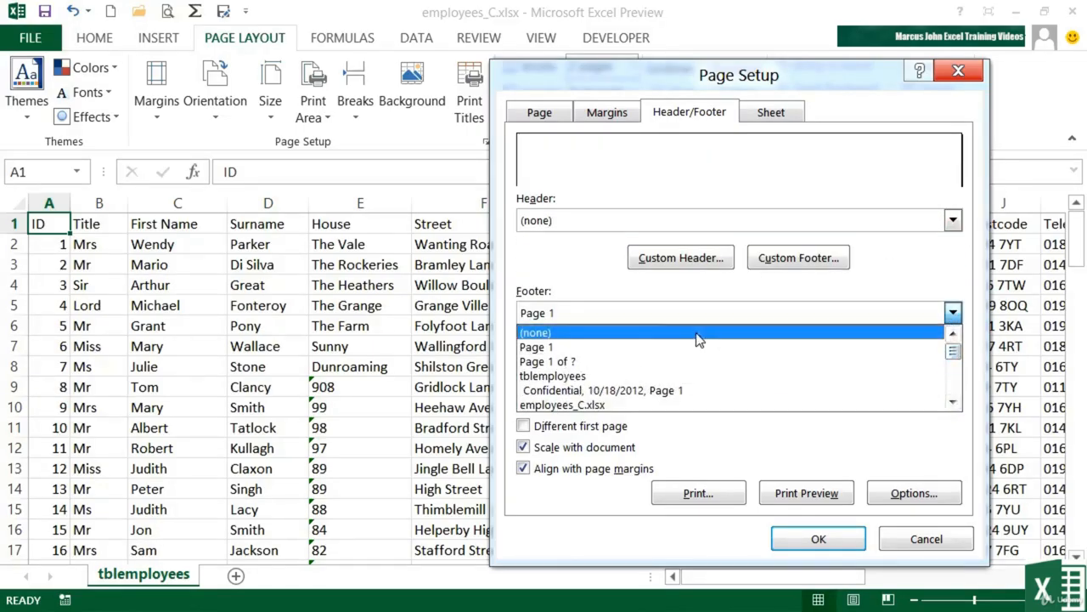
click(697, 334)
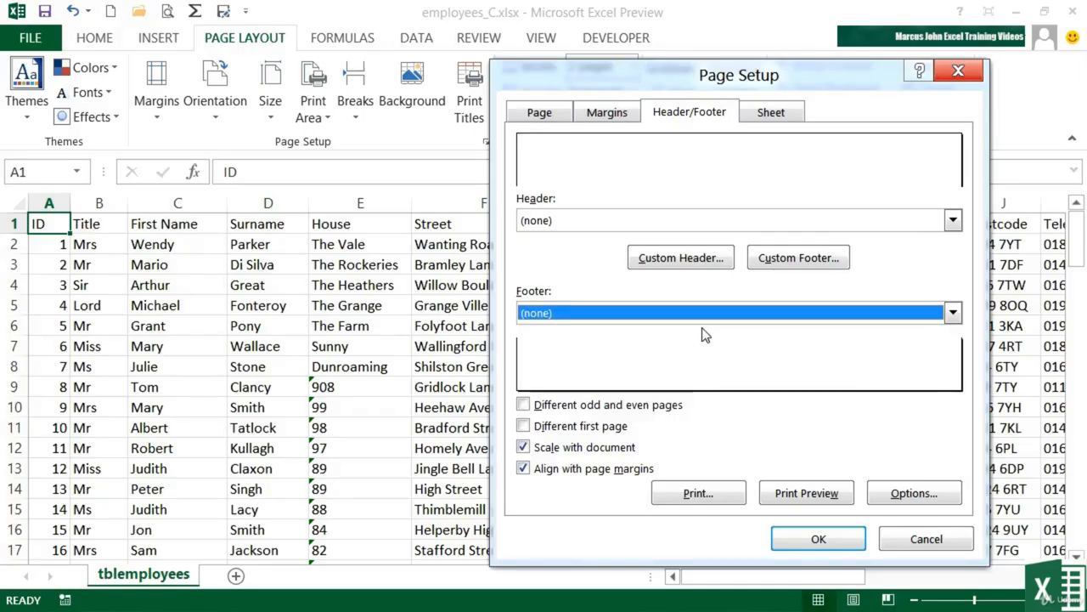
click(818, 539)
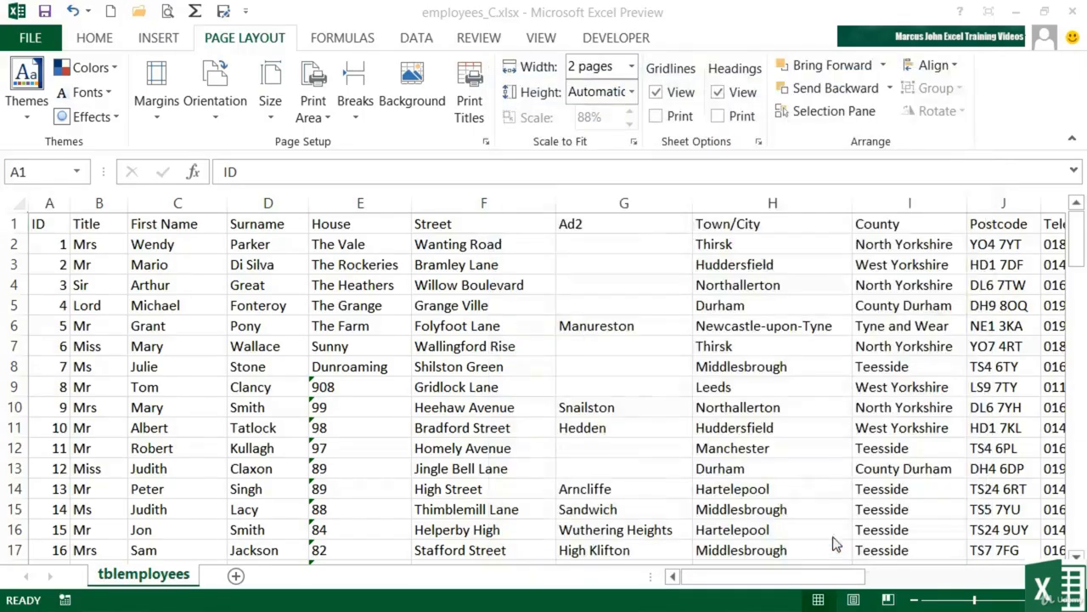
click(169, 13)
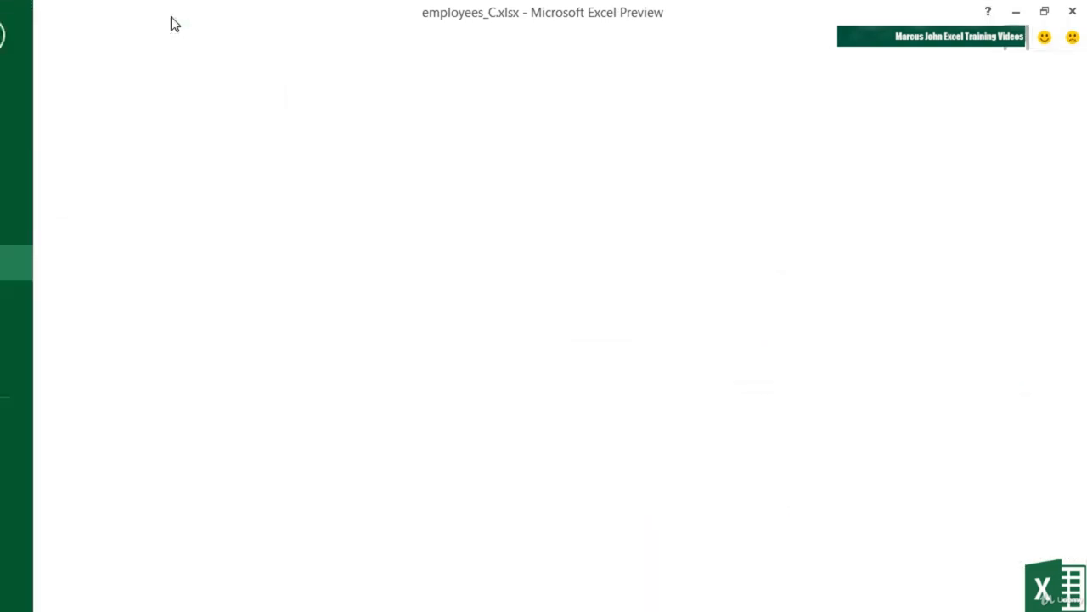